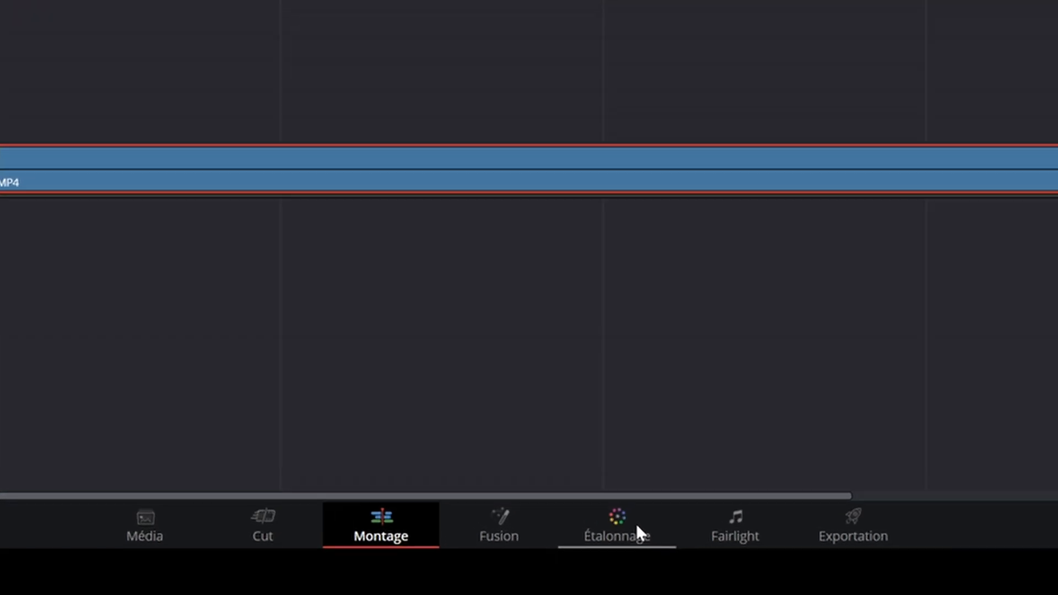
Switch to the Étalonnage workspace, view the HDR colour wheels and return to the primary colour wheels
{"action": "left_click", "coordinate": [588, 569]}
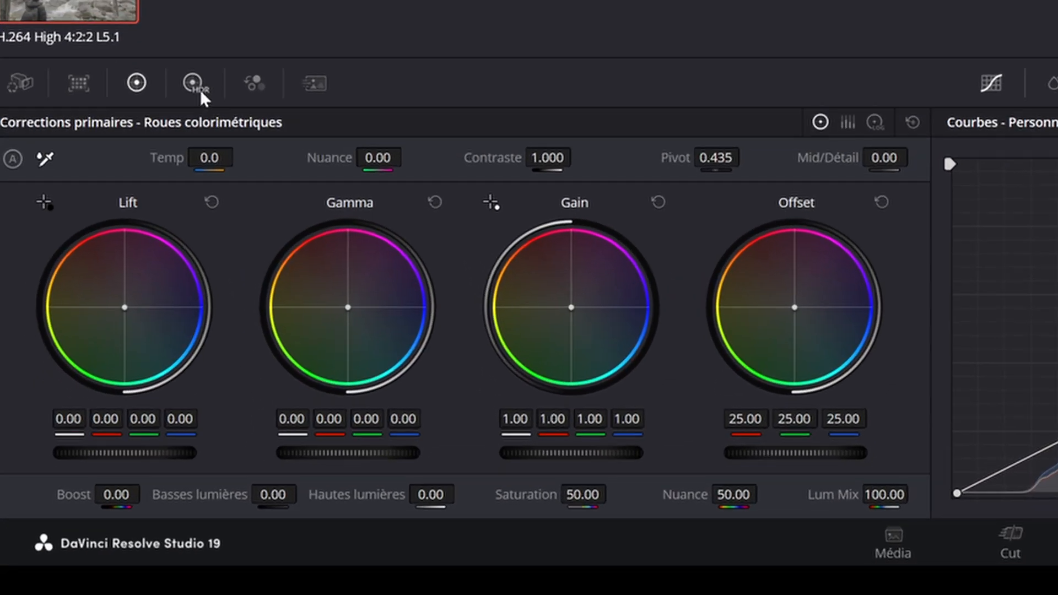
{"action": "left_click", "coordinate": [87, 372]}
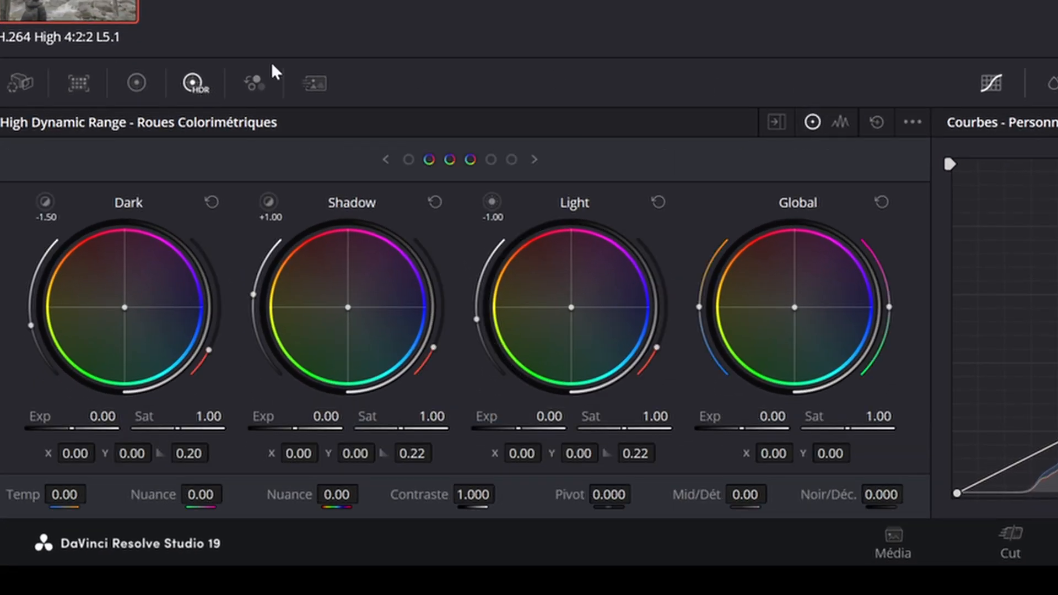
{"action": "left_click", "coordinate": [140, 84]}
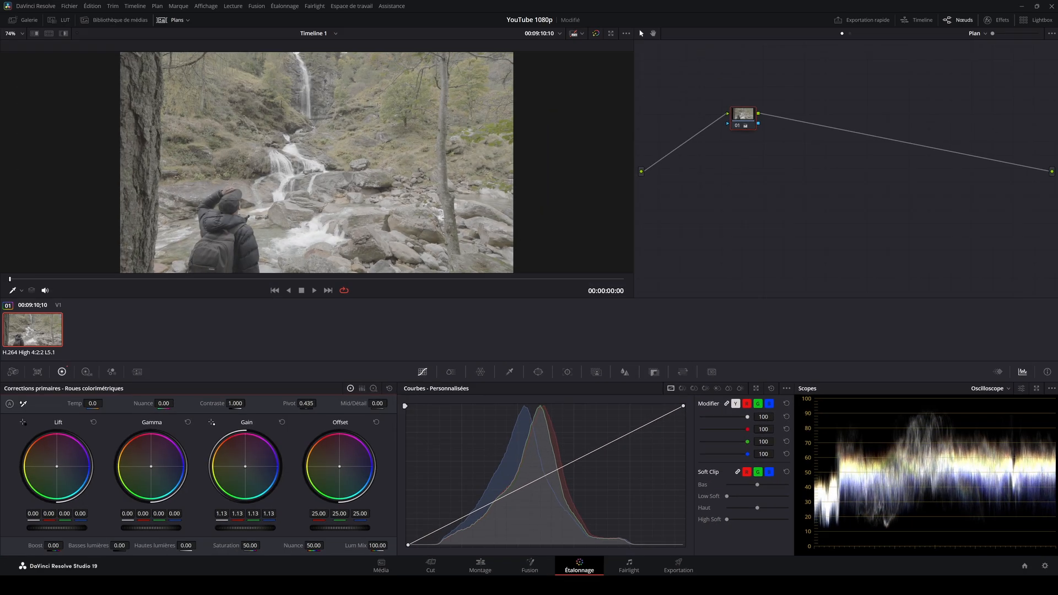
Grade node 01 with gamma -0.05, lift -0.03, contrast 1.210 and saturation 78.40
{"action": "left_click_drag", "start_coordinate": [173, 531], "coordinate": [157, 532]}
{"action": "left_click_drag", "start_coordinate": [66, 528], "coordinate": [56, 528]}
{"action": "mouse_move", "coordinate": [230, 404]}
{"action": "left_mouse_down"}
{"action": "mouse_move", "coordinate": [257, 403]}
{"action": "mouse_move", "coordinate": [248, 403]}
{"action": "left_mouse_up"}
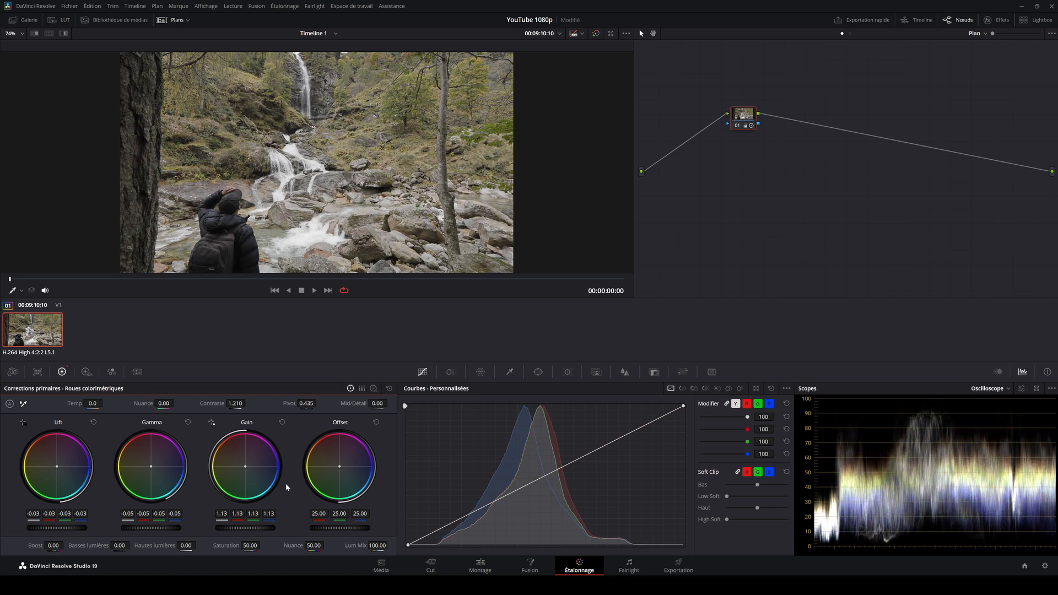
{"action": "left_click_drag", "start_coordinate": [244, 544], "coordinate": [262, 545]}
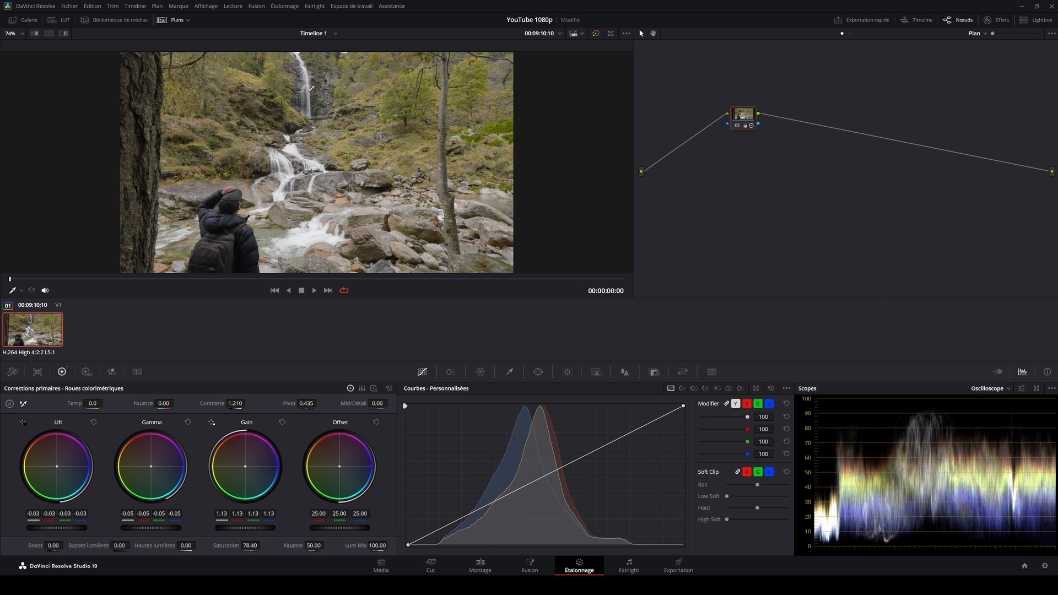
Compare the shot with the grade bypassed, and reset all primary corrections on node 01
{"action": "left_click", "coordinate": [596, 34]}
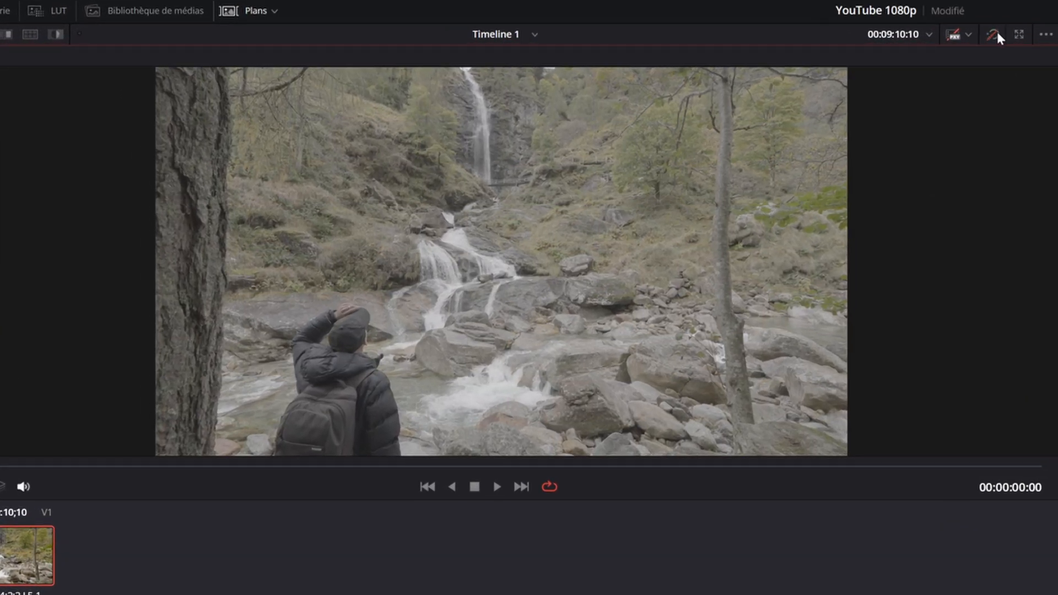
{"action": "left_click", "coordinate": [997, 31]}
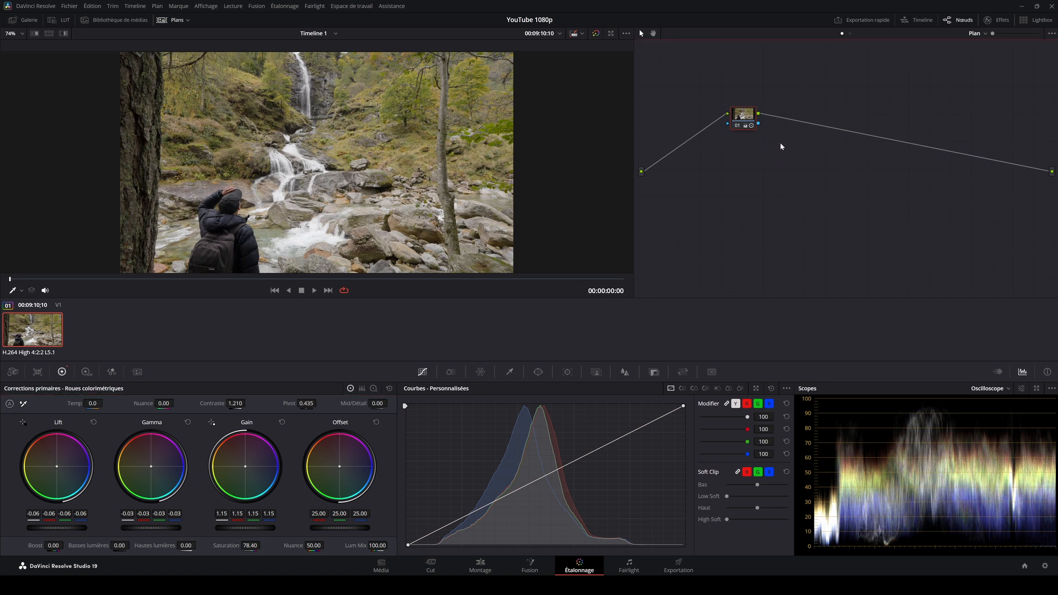
{"action": "key", "text": "ctrl+Home"}
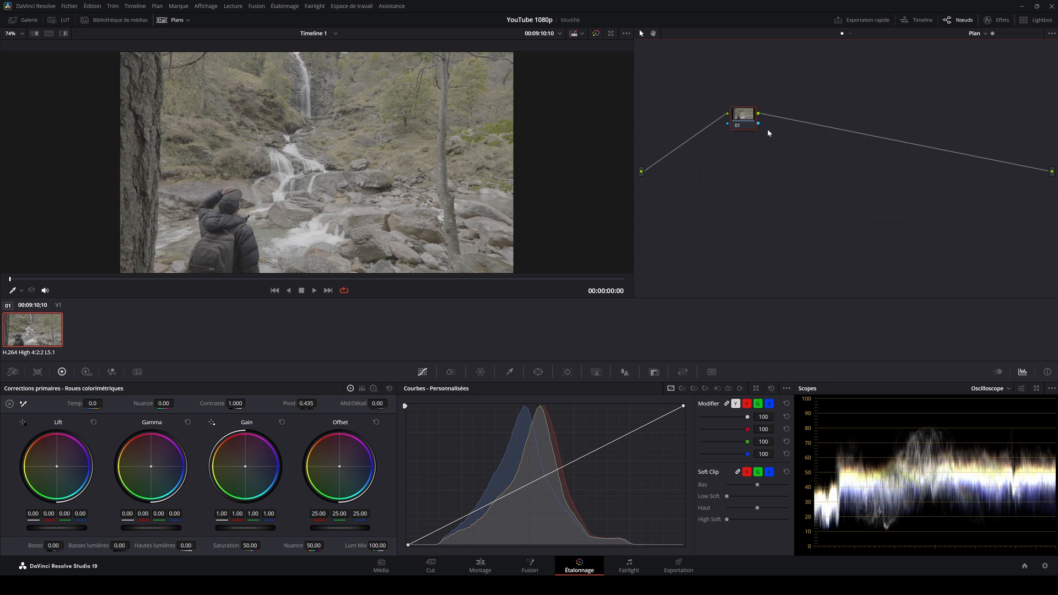
Apply Conversion d'espace colorimétrique to node 01, from Sony S-Gamut3.Cine and Sony S-Log3 to Rec.709 with DaVinci gamma mapping, and save
{"action": "left_click", "coordinate": [998, 19]}
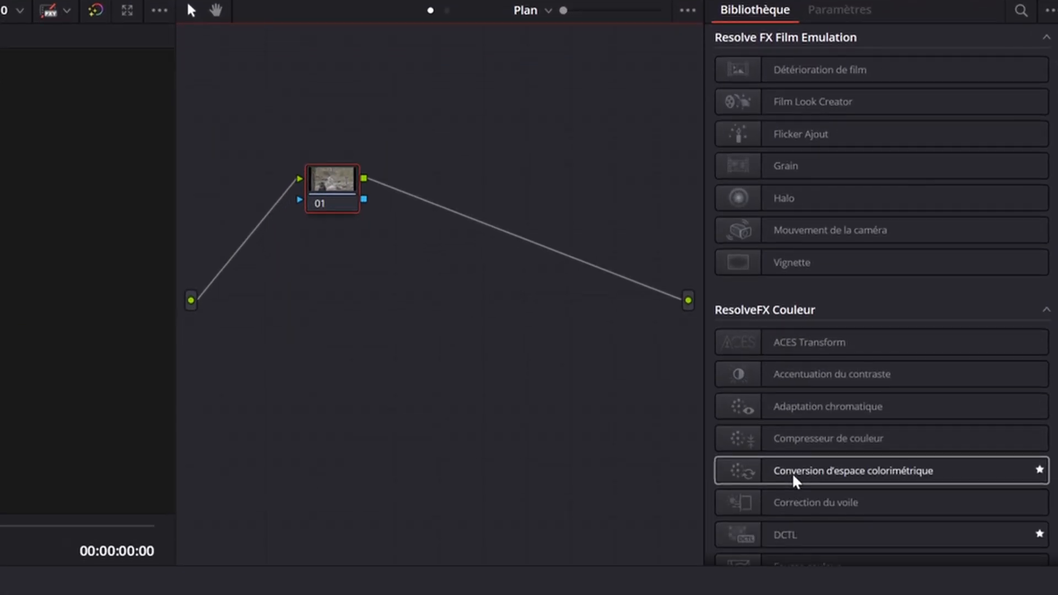
{"action": "left_click_drag", "start_coordinate": [838, 418], "coordinate": [330, 139]}
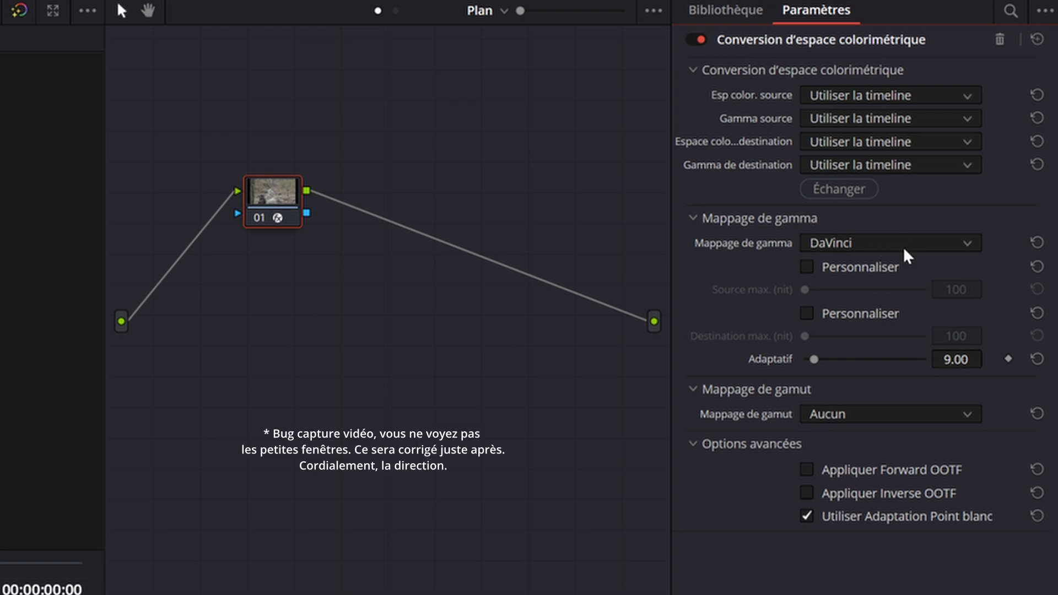
{"action": "left_click", "coordinate": [906, 246]}
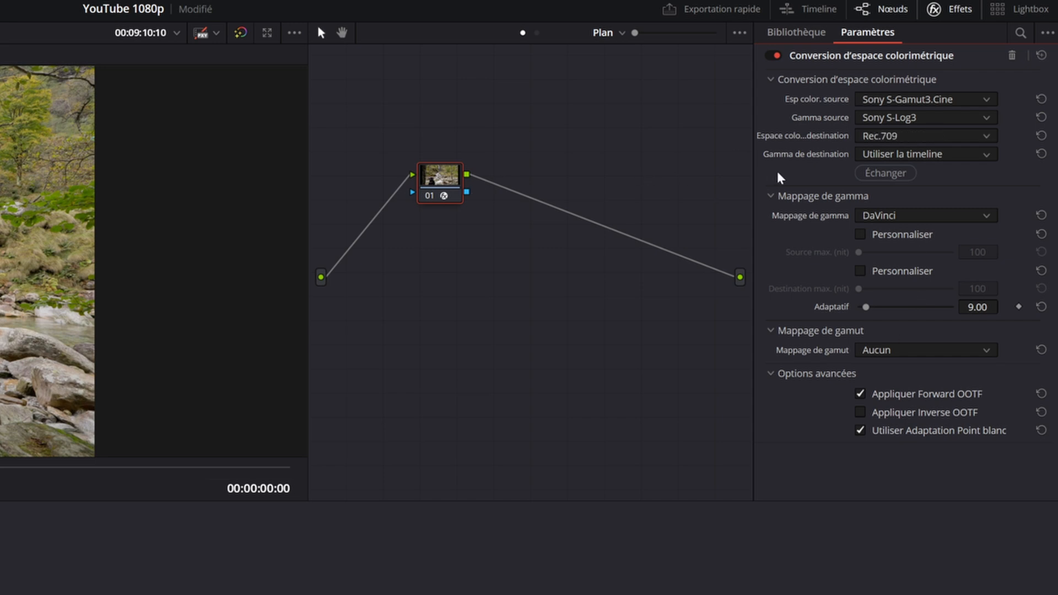
{"action": "key", "text": "ctrl+s"}
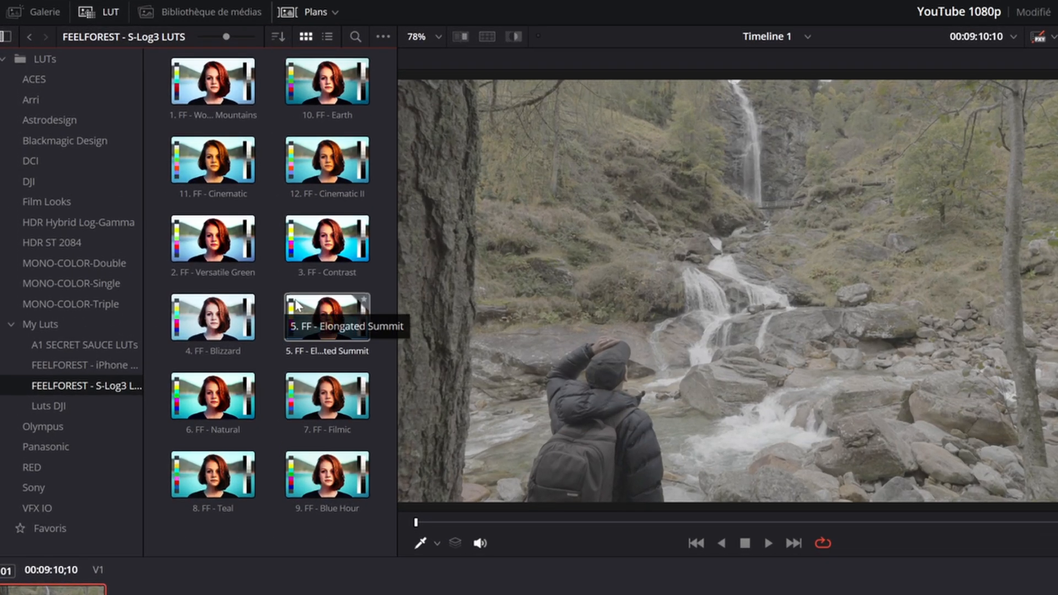
Try the LUT 5. FF - Elongated Summit from FEELFOREST - S-Log3 LUTS, and apply 11. FF - Cinematic to node 03
{"action": "double_click", "coordinate": [295, 306]}
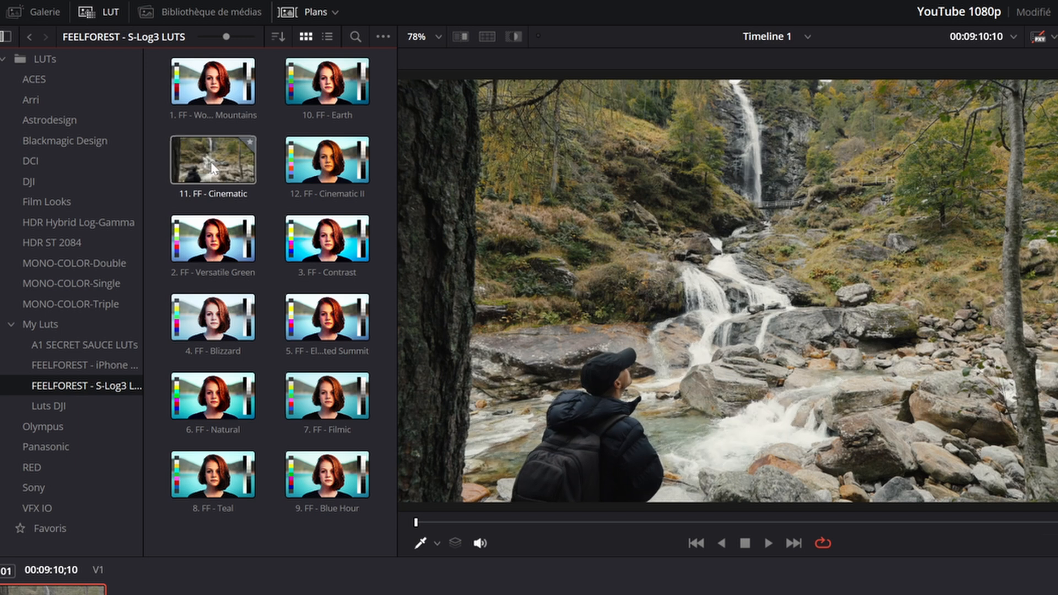
{"action": "double_click", "coordinate": [214, 168]}
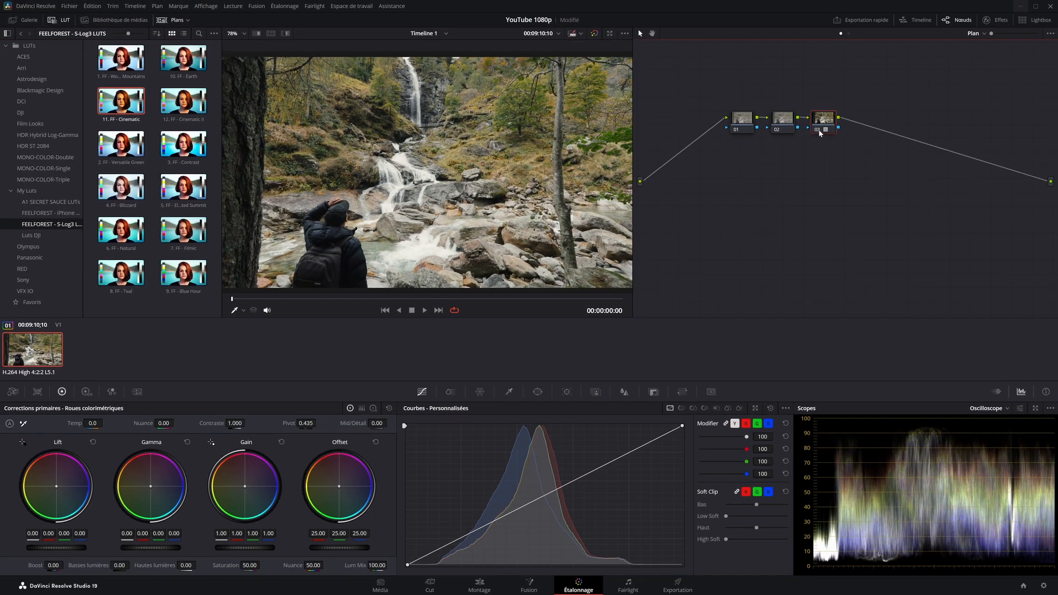
Compare the shot with the LUT on node 03 disabled and enabled
{"action": "left_click", "coordinate": [819, 130]}
{"action": "left_click", "coordinate": [819, 131]}
{"action": "mouse_move", "coordinate": [822, 133]}
{"action": "left_click", "coordinate": [818, 128]}
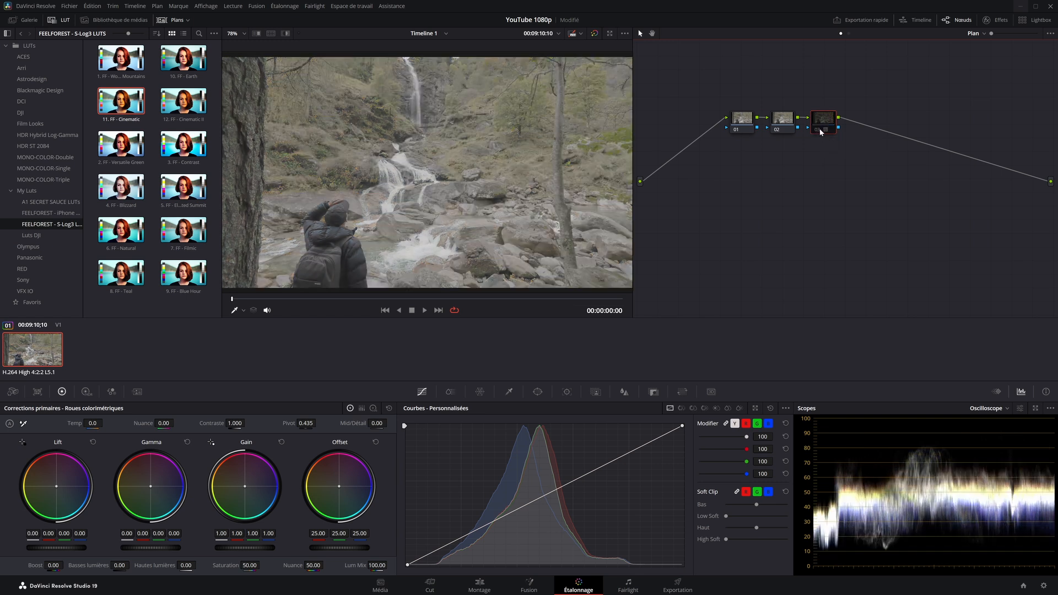
{"action": "left_click", "coordinate": [819, 131]}
{"action": "left_click", "coordinate": [818, 128]}
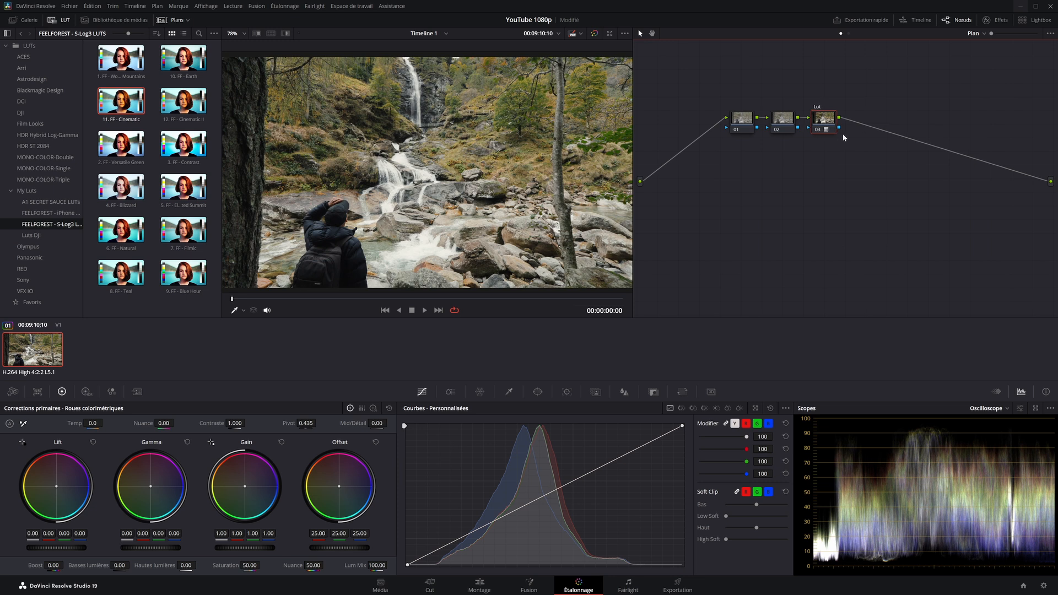
Label node 02 "exp" and node 01 "wb", and hide the LUT browser before saving the project
{"action": "left_click", "coordinate": [782, 123]}
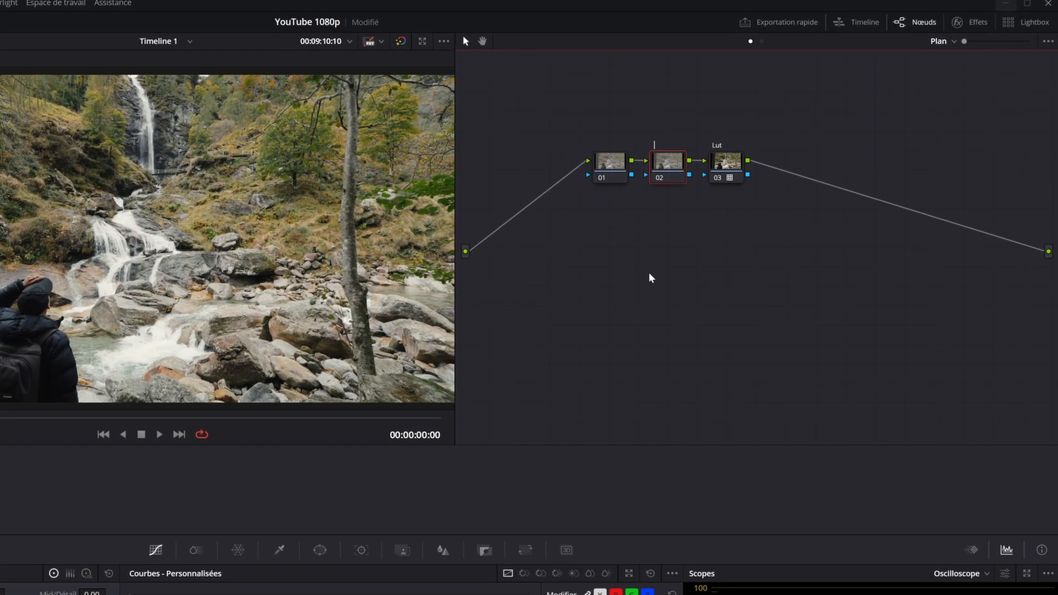
{"action": "type", "text": "exp"}
{"action": "left_click", "coordinate": [616, 163]}
{"action": "type", "text": "wb"}
{"action": "left_click", "coordinate": [0, 22]}
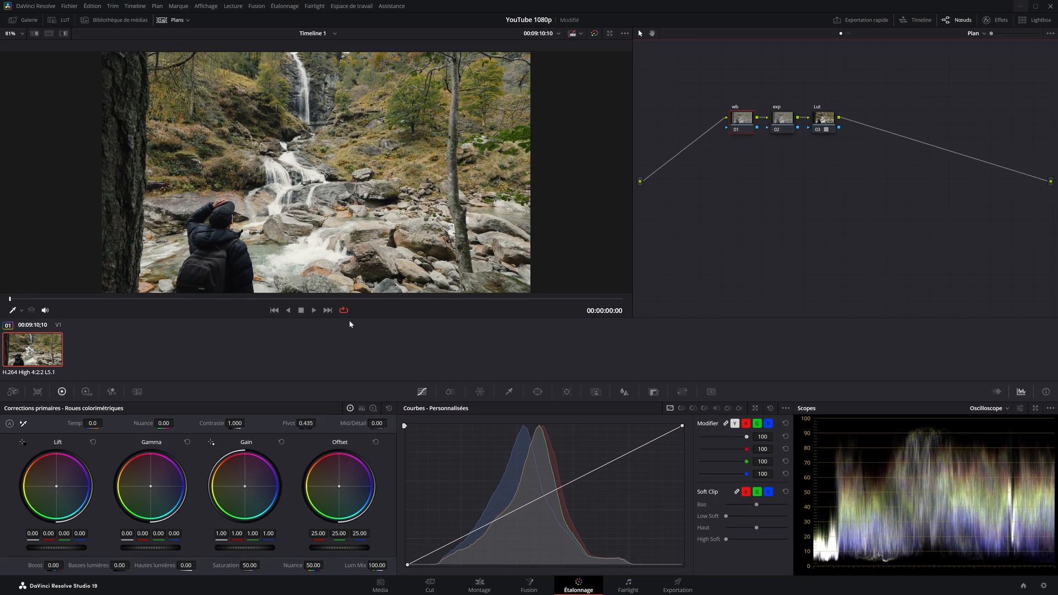
{"action": "key", "text": "ctrl+s"}
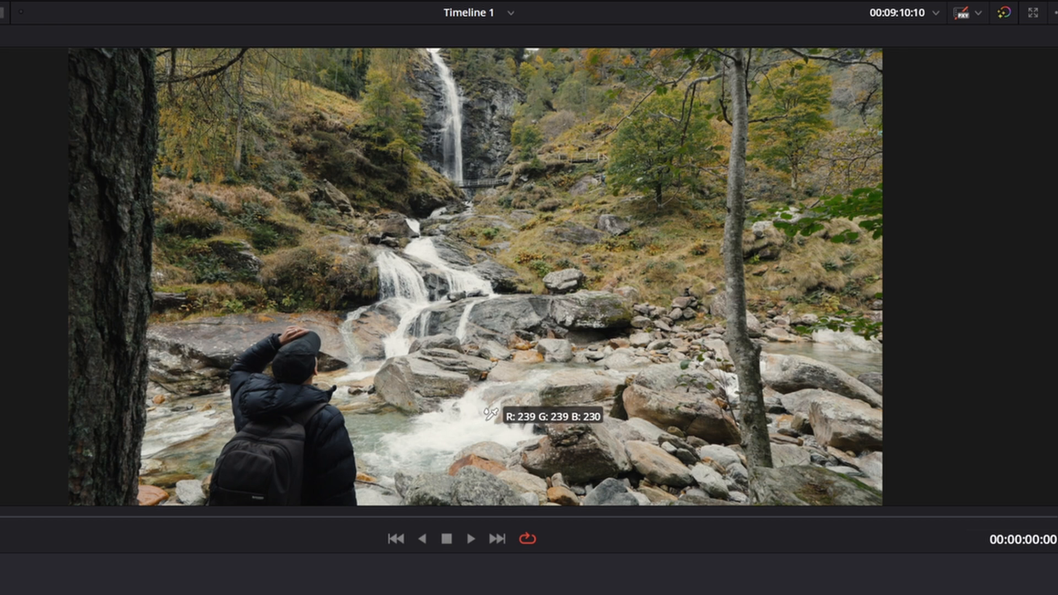
White-balance the wb node by sampling the white foaming water, and set its temperature to 30.0
{"action": "left_click", "coordinate": [488, 418]}
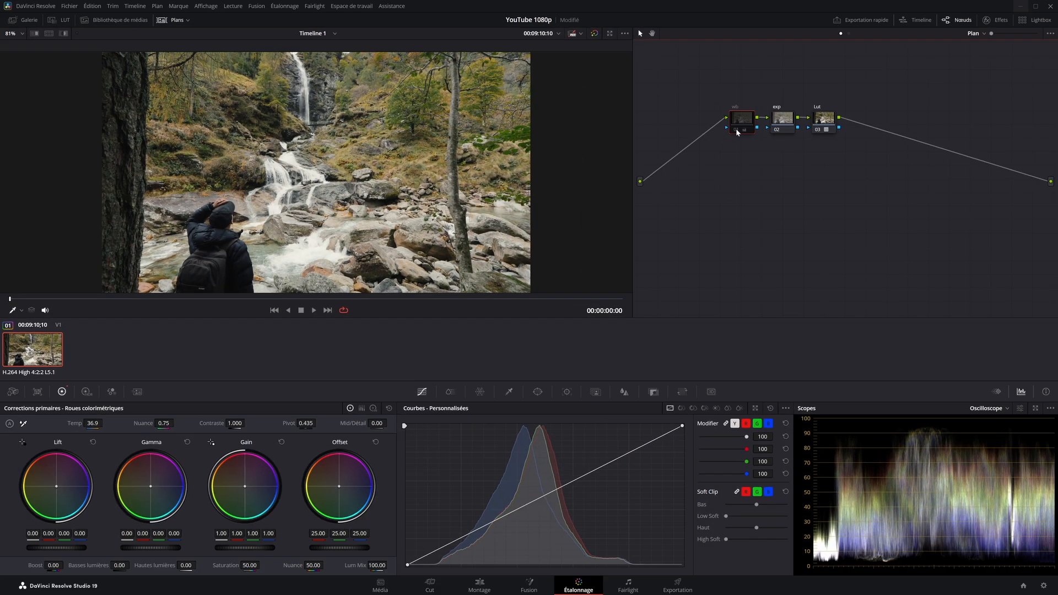
{"action": "left_click", "coordinate": [739, 130]}
{"action": "left_click", "coordinate": [739, 130]}
{"action": "left_click", "coordinate": [739, 130]}
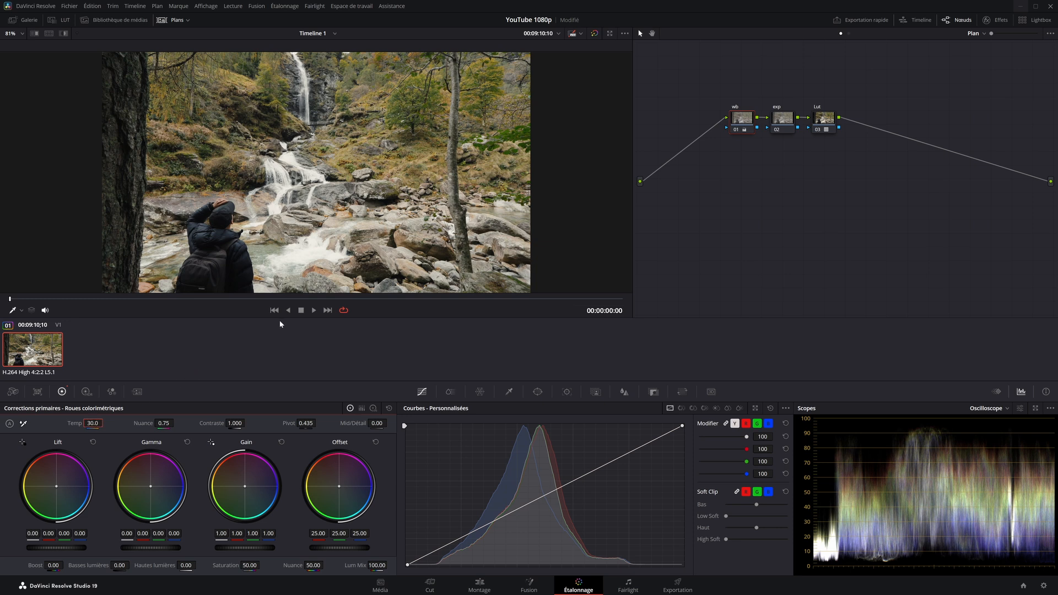
On the exp node, set the contrast to 1.056 and Mid/Détail to -11
{"action": "left_click", "coordinate": [780, 120]}
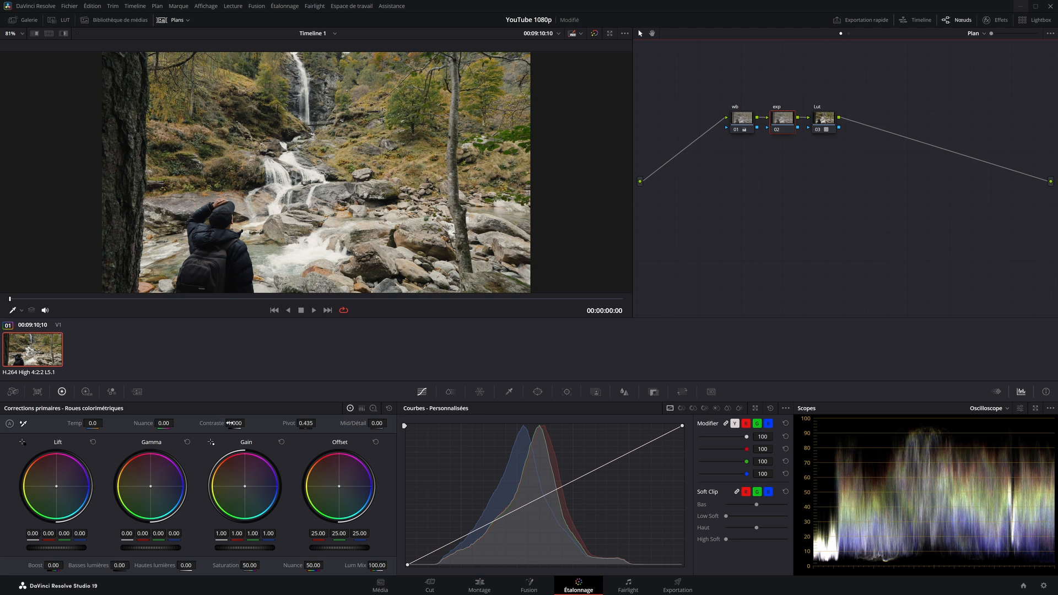
{"action": "left_click_drag", "start_coordinate": [235, 423], "coordinate": [254, 423]}
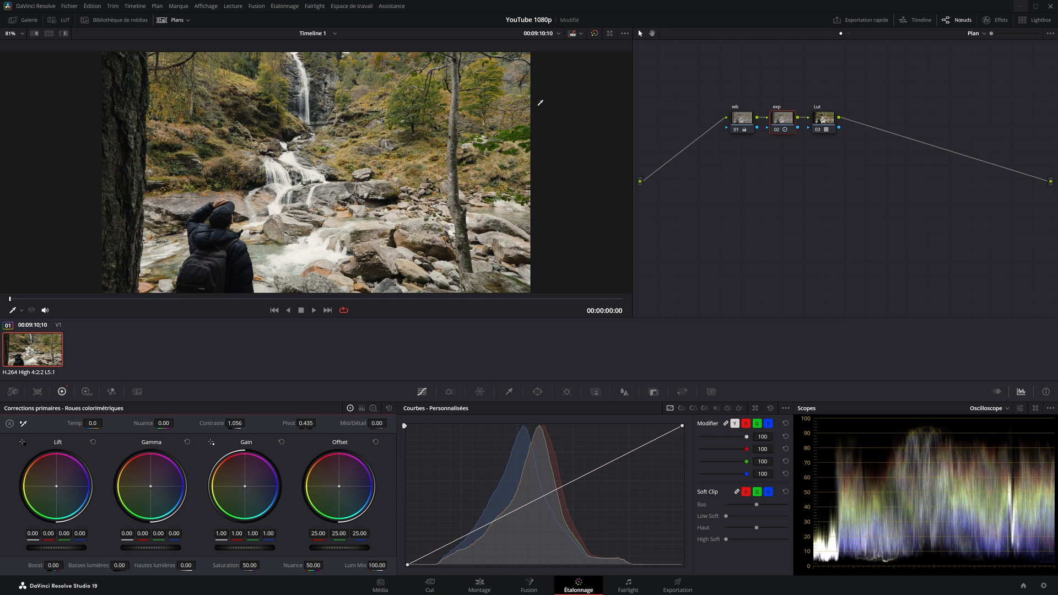
{"action": "scroll", "coordinate": [468, 112], "scroll_direction": "up", "scroll_amount": 4}
{"action": "left_click_drag", "start_coordinate": [463, 112], "coordinate": [566, 54]}
{"action": "scroll", "coordinate": [357, 170], "scroll_direction": "down", "scroll_amount": 1}
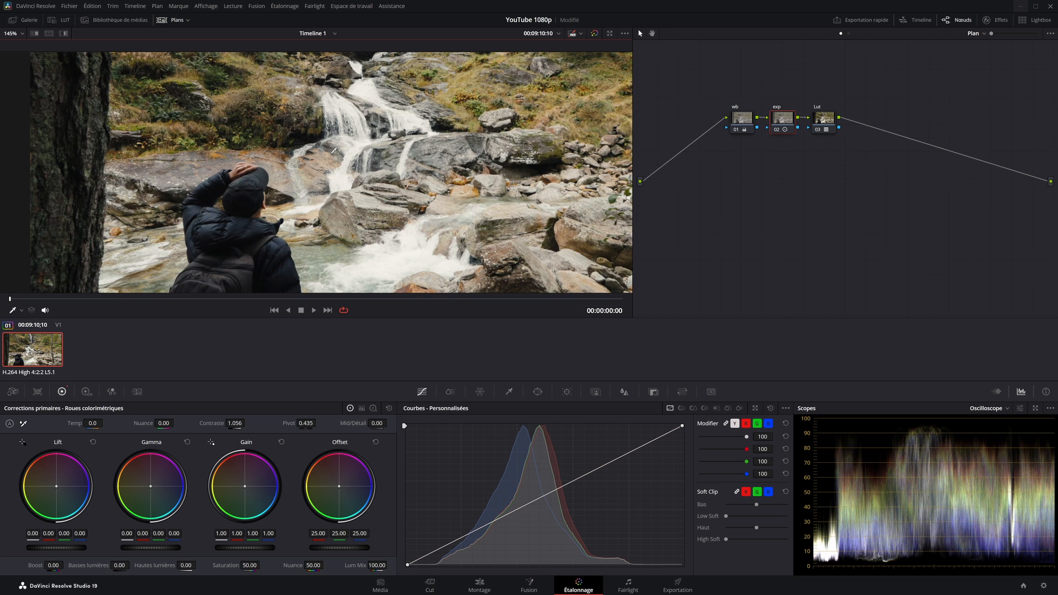
{"action": "scroll", "coordinate": [362, 142], "scroll_direction": "down", "scroll_amount": 5}
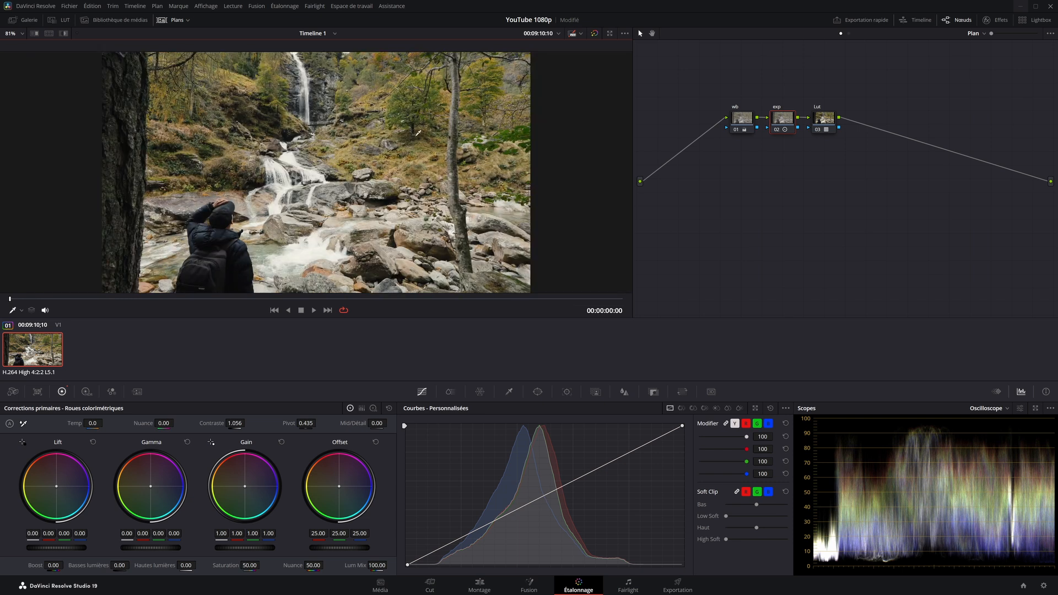
{"action": "scroll", "coordinate": [446, 175], "scroll_direction": "up", "scroll_amount": 4}
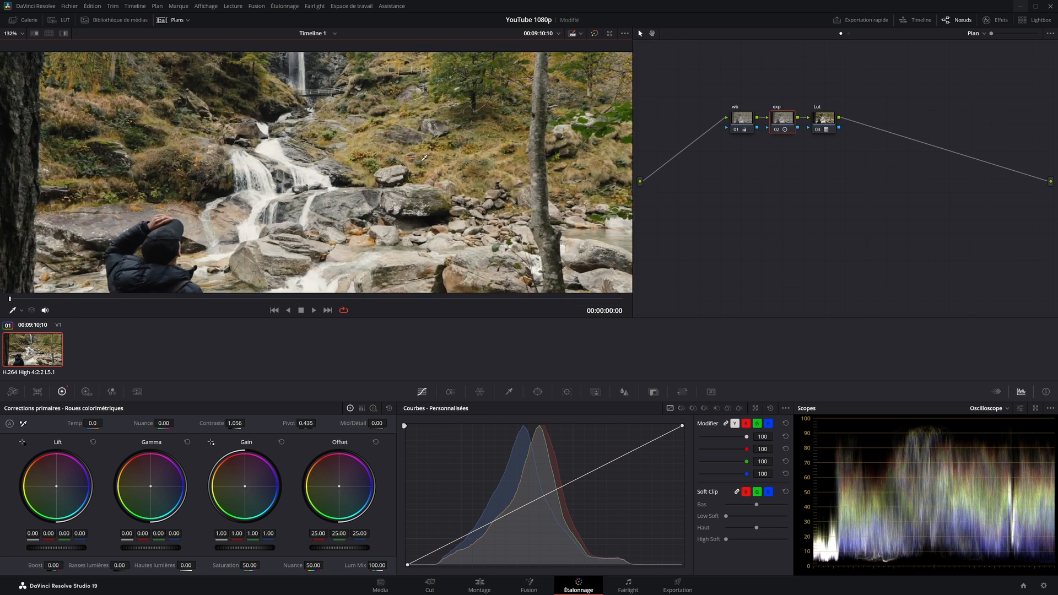
{"action": "scroll", "coordinate": [407, 144], "scroll_direction": "down", "scroll_amount": 6}
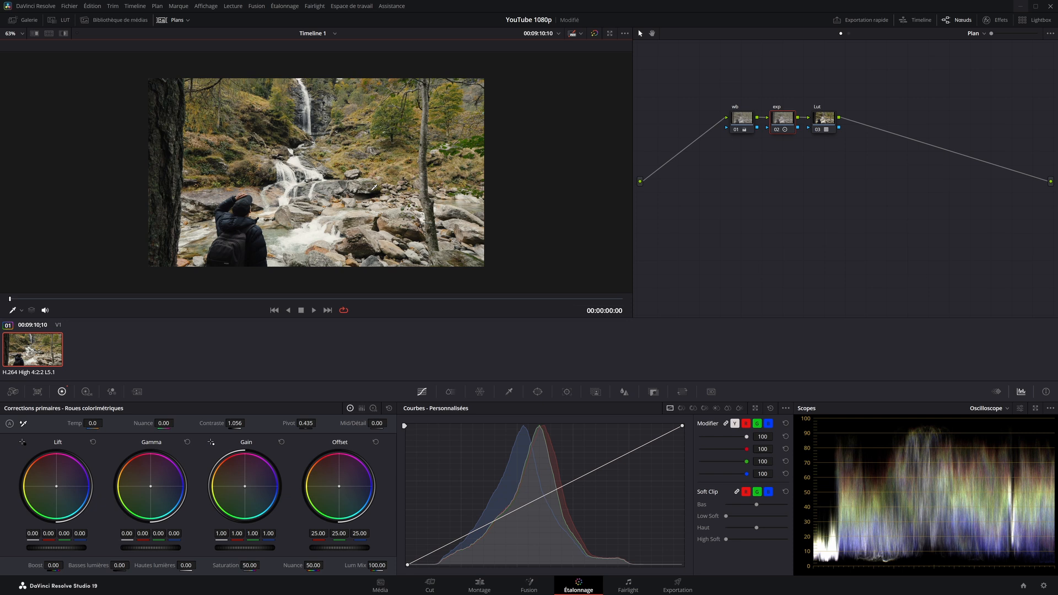
{"action": "scroll", "coordinate": [374, 187], "scroll_direction": "up", "scroll_amount": 2}
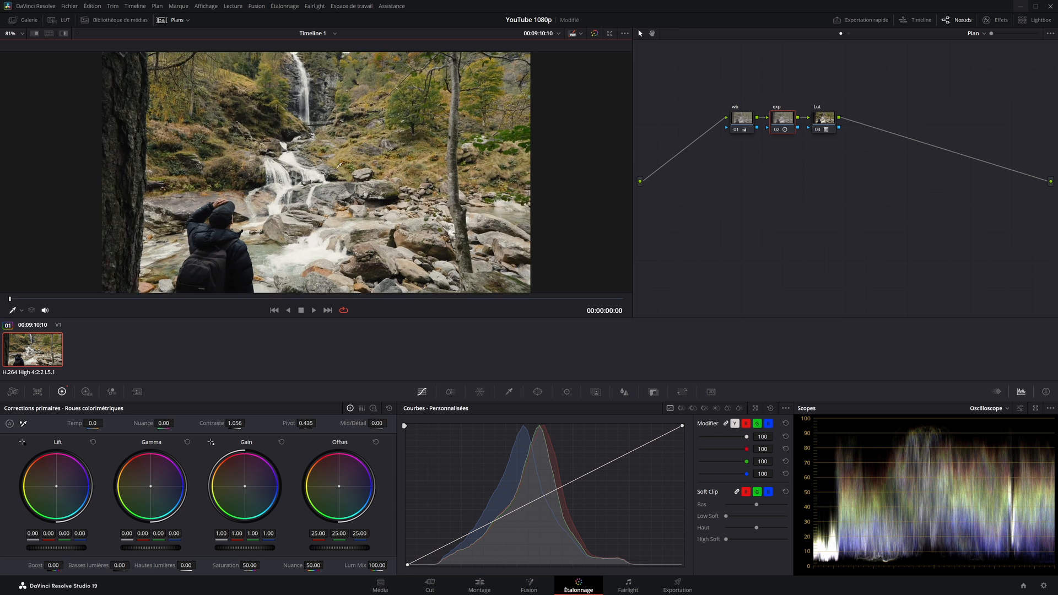
{"action": "left_click", "coordinate": [381, 423]}
{"action": "type", "text": "-11"}
{"action": "key", "text": "Return"}
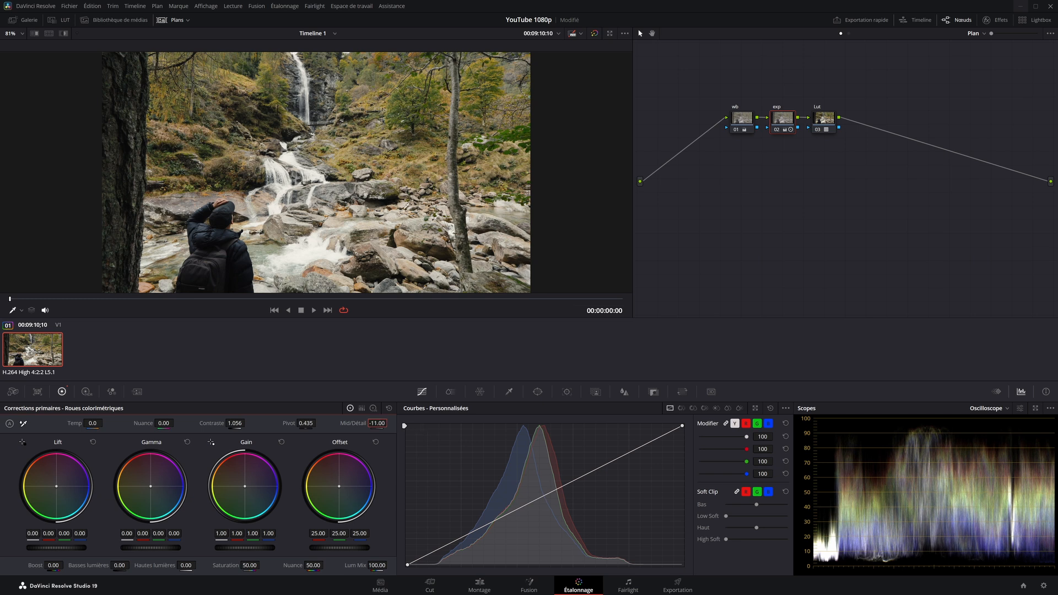
On the exp node, set the gamma to 0.01 and the gain to 0.99
{"action": "scroll", "coordinate": [397, 187], "scroll_direction": "up", "scroll_amount": 6}
{"action": "left_click_drag", "start_coordinate": [586, 57], "coordinate": [403, 158]}
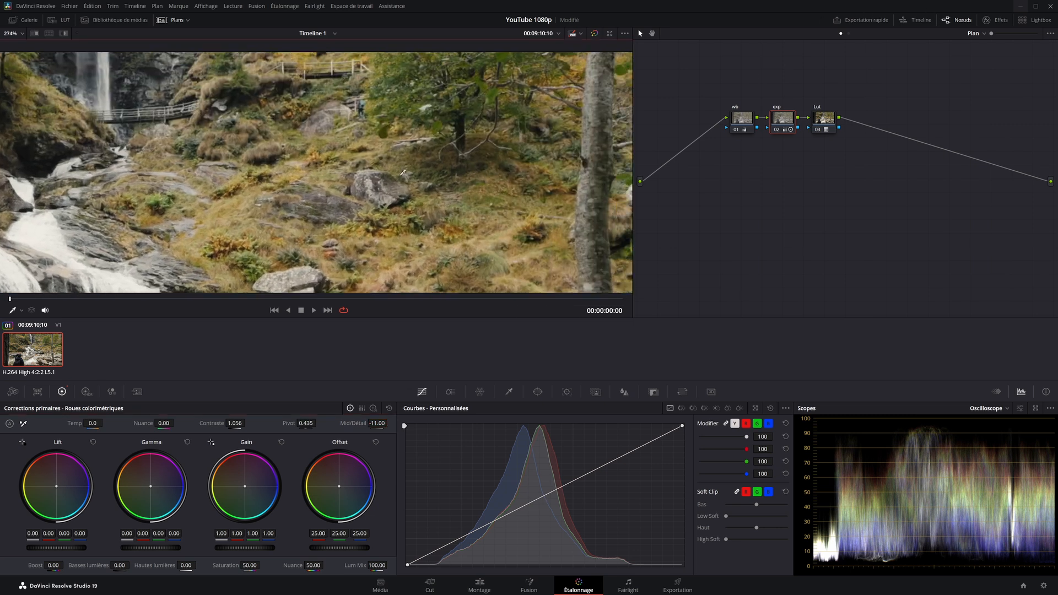
{"action": "left_click_drag", "start_coordinate": [356, 159], "coordinate": [368, 239]}
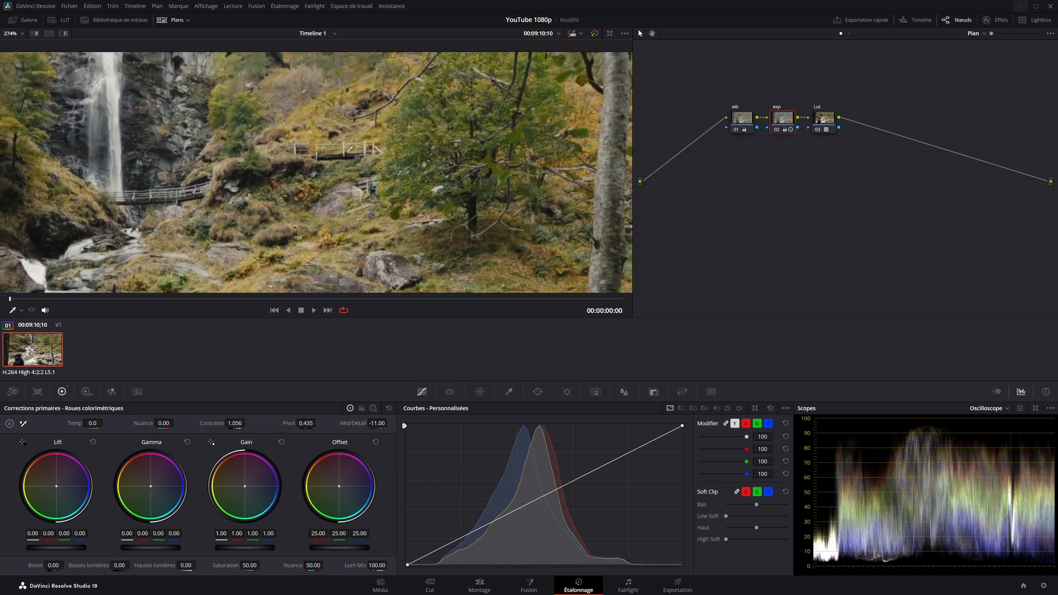
{"action": "key", "text": "shift+z"}
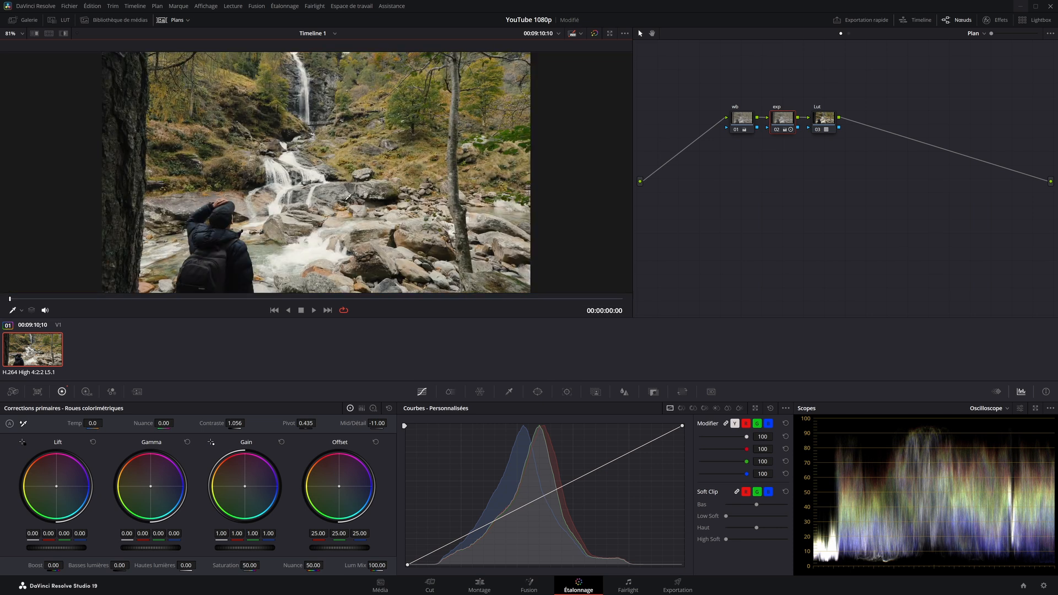
{"action": "scroll", "coordinate": [346, 199], "scroll_direction": "down", "scroll_amount": 3}
{"action": "scroll", "coordinate": [343, 197], "scroll_direction": "up", "scroll_amount": 1}
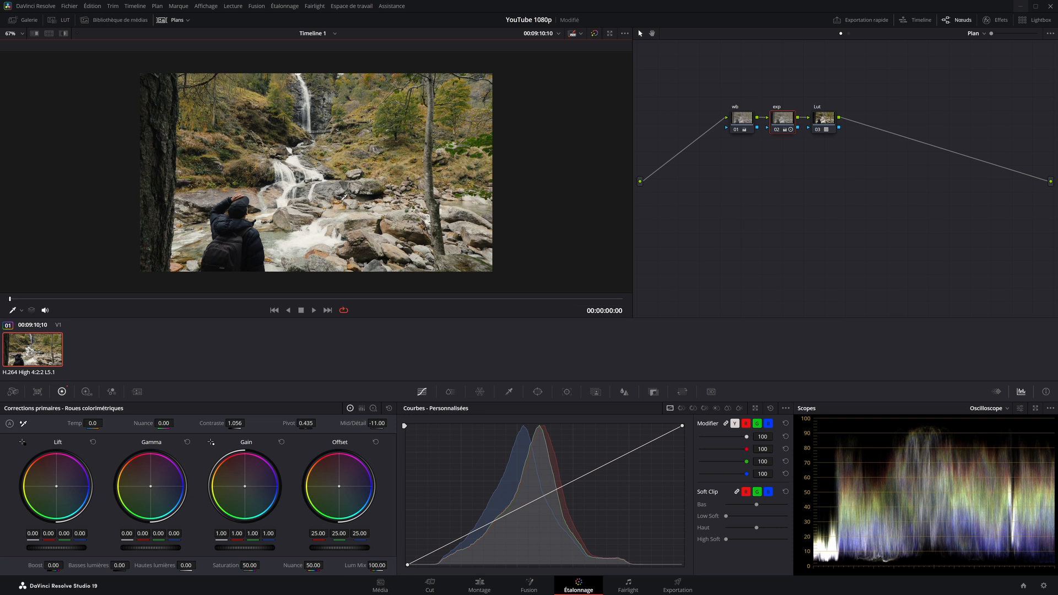
{"action": "key", "text": "shift+z"}
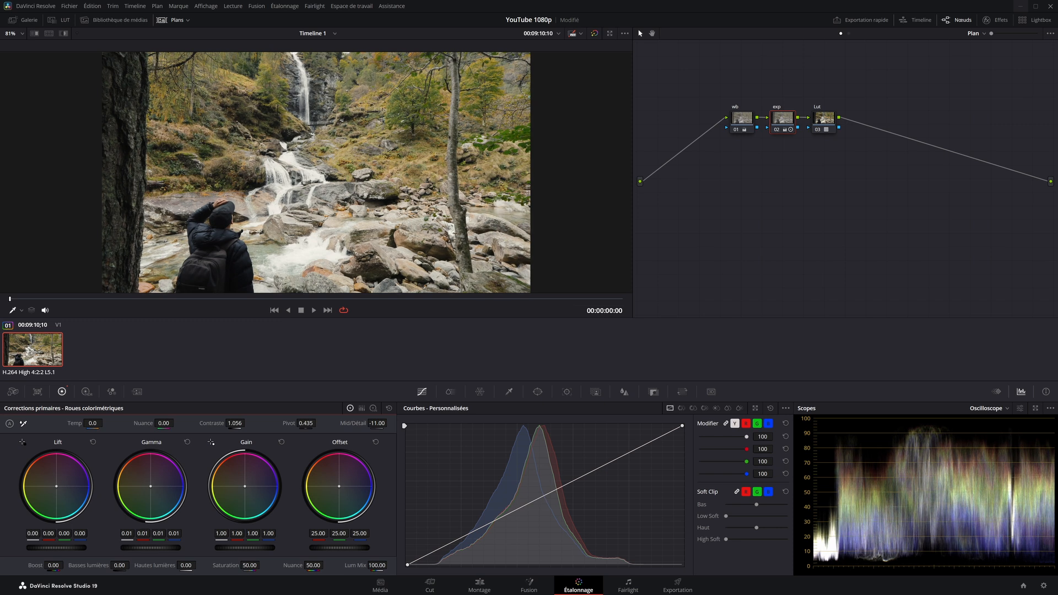
{"action": "mouse_move", "coordinate": [247, 547]}
{"action": "left_mouse_down"}
{"action": "mouse_move", "coordinate": [234, 547]}
{"action": "mouse_move", "coordinate": [246, 547]}
{"action": "left_mouse_up"}
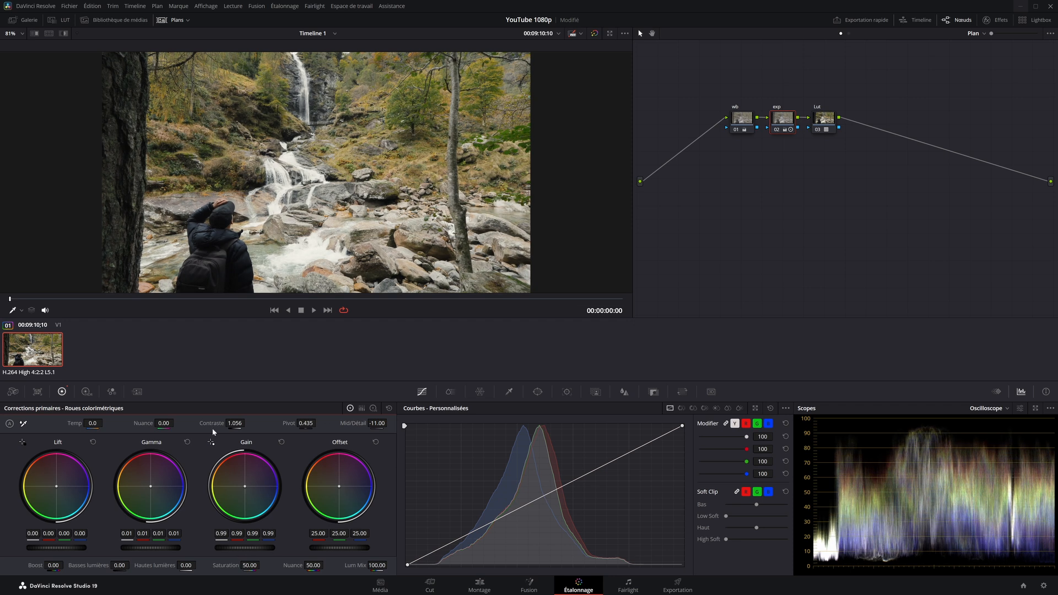
Set the exp node's lift to -0.01 and compare the image with that node disabled and enabled
{"action": "left_click_drag", "start_coordinate": [77, 548], "coordinate": [73, 547]}
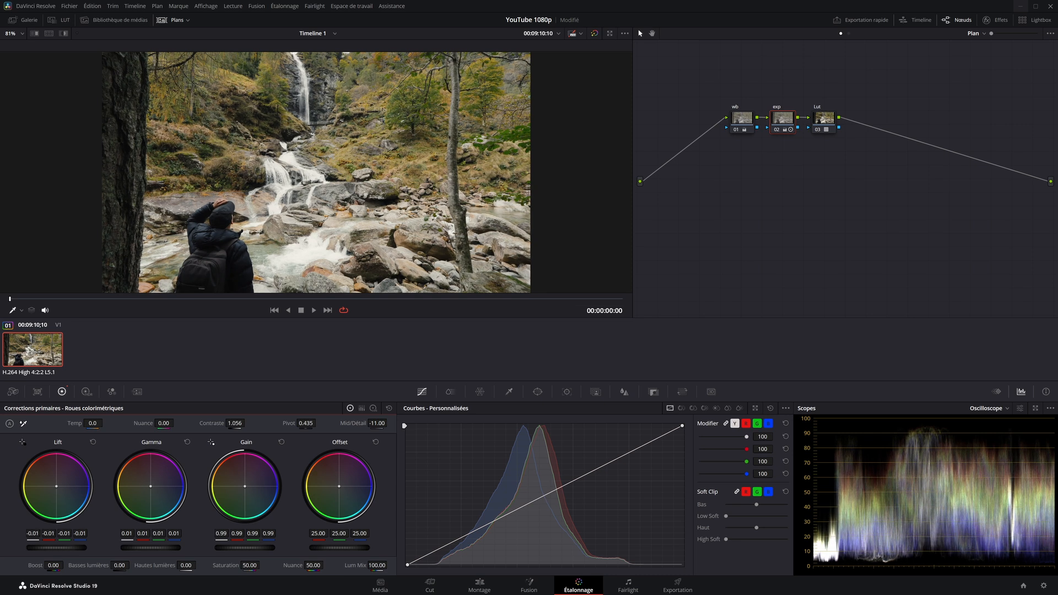
{"action": "left_click", "coordinate": [766, 146]}
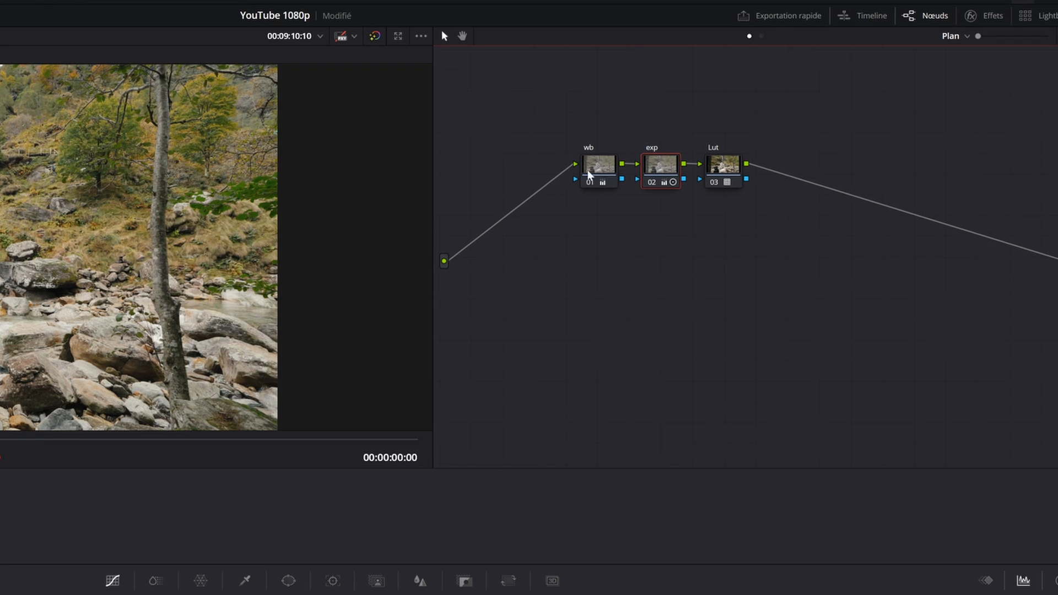
{"action": "left_click", "coordinate": [599, 164]}
{"action": "left_click", "coordinate": [664, 168]}
{"action": "left_click", "coordinate": [649, 184]}
{"action": "left_click", "coordinate": [650, 184]}
{"action": "left_click", "coordinate": [651, 186]}
{"action": "left_click", "coordinate": [650, 186]}
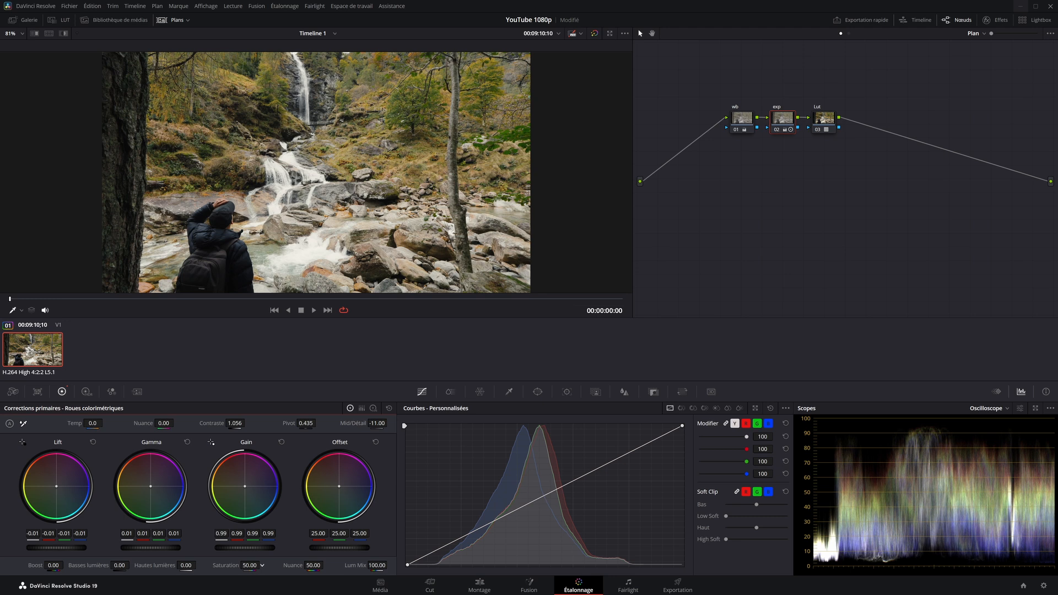
Set the exp node's saturation to 53 and save the project before comparing the graded and ungraded image
{"action": "mouse_move", "coordinate": [250, 565]}
{"action": "left_mouse_down"}
{"action": "mouse_move", "coordinate": [284, 565]}
{"action": "mouse_move", "coordinate": [262, 549]}
{"action": "left_mouse_up"}
{"action": "type", "text": "53"}
{"action": "key", "text": "Return"}
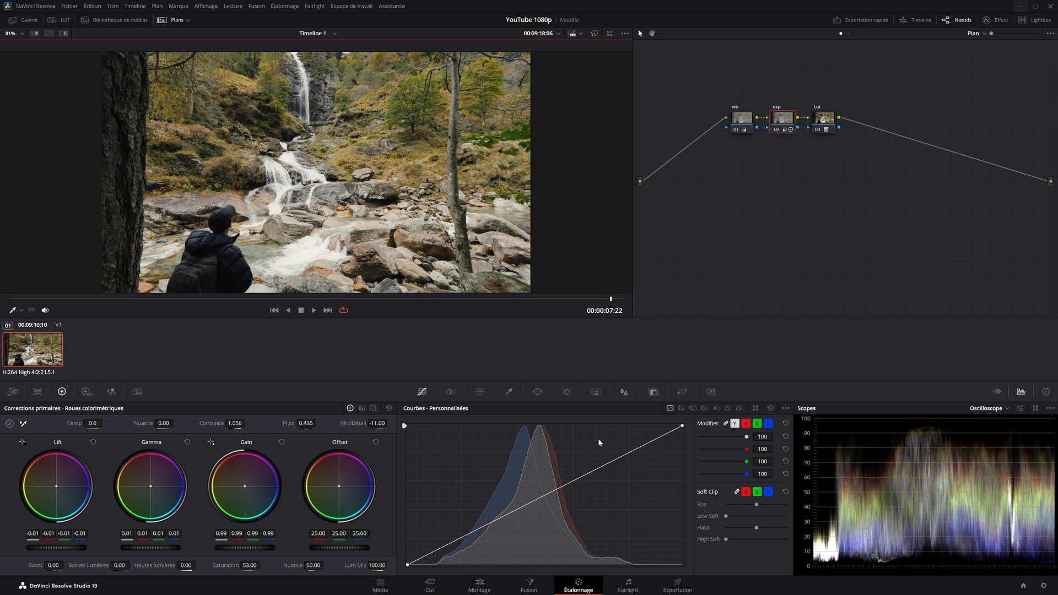
{"action": "key", "text": "ctrl+s"}
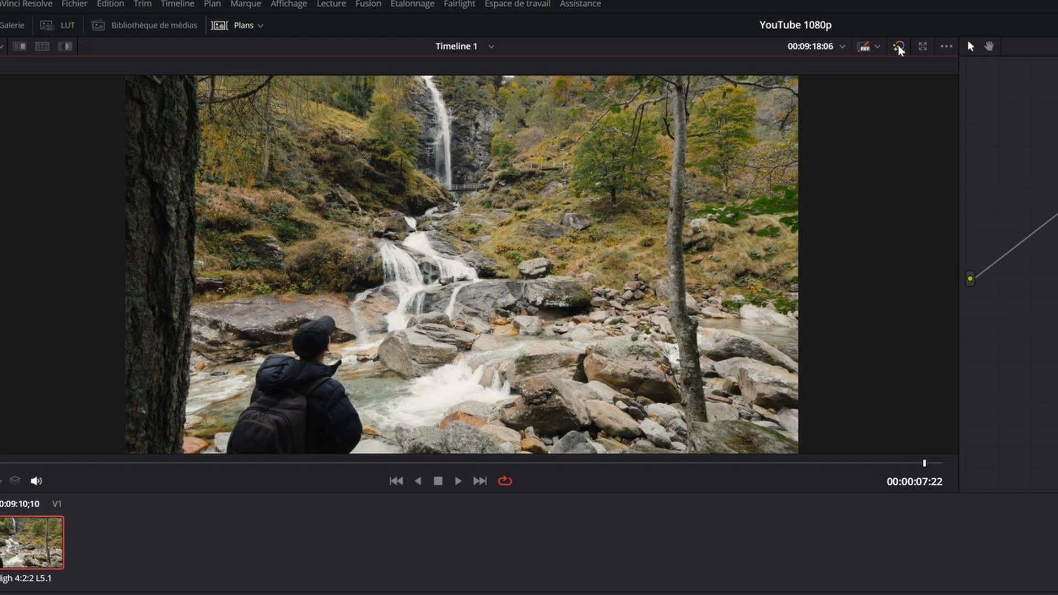
{"action": "left_click", "coordinate": [898, 48]}
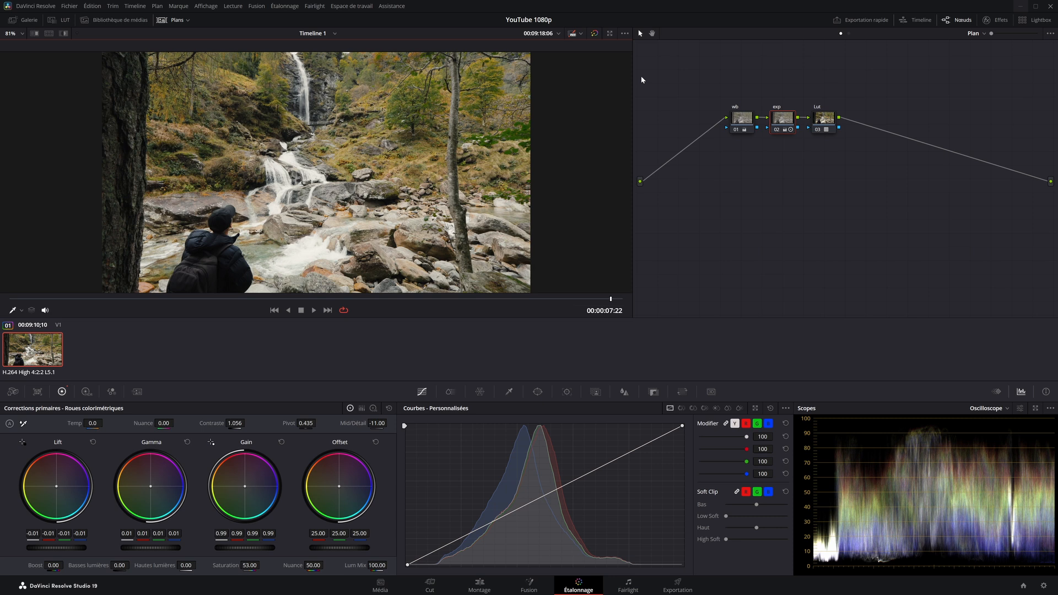
Select the Lut node and open the LUT folder from the project's colour management settings on the edit page
{"action": "left_click", "coordinate": [824, 120]}
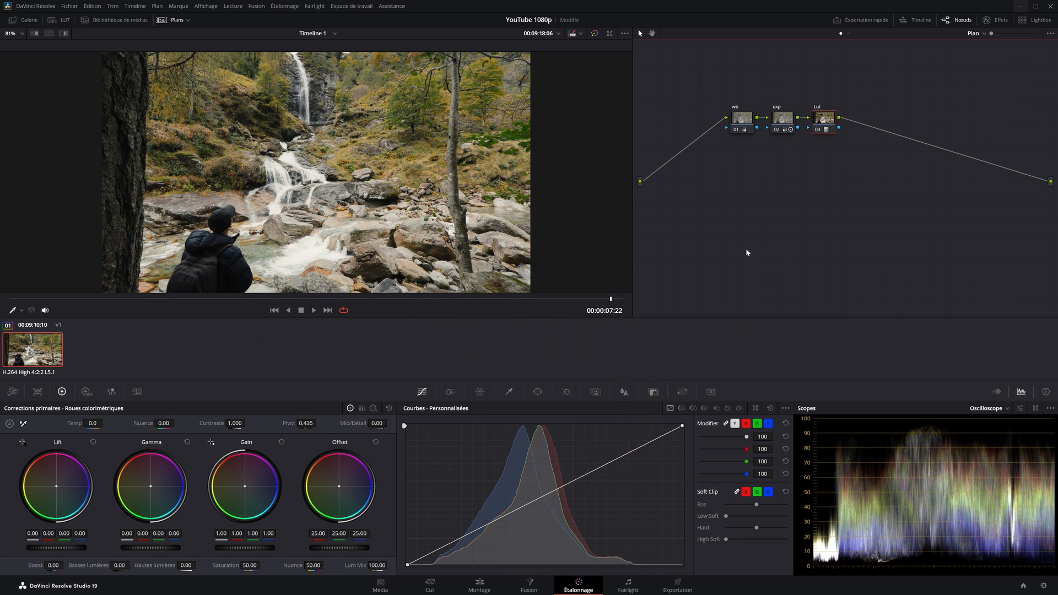
{"action": "left_click", "coordinate": [479, 587]}
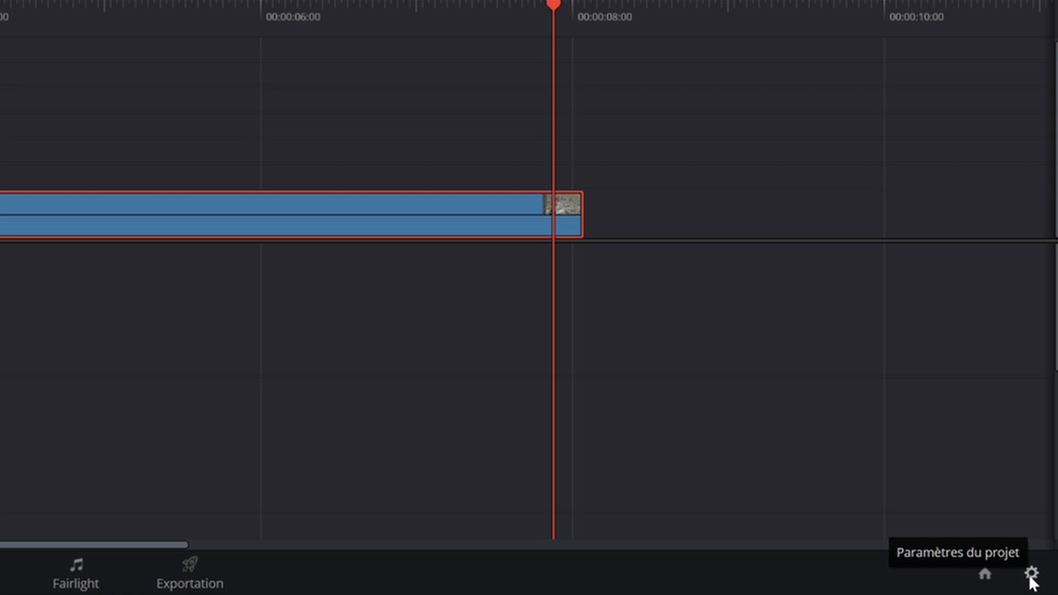
{"action": "left_click", "coordinate": [1030, 574]}
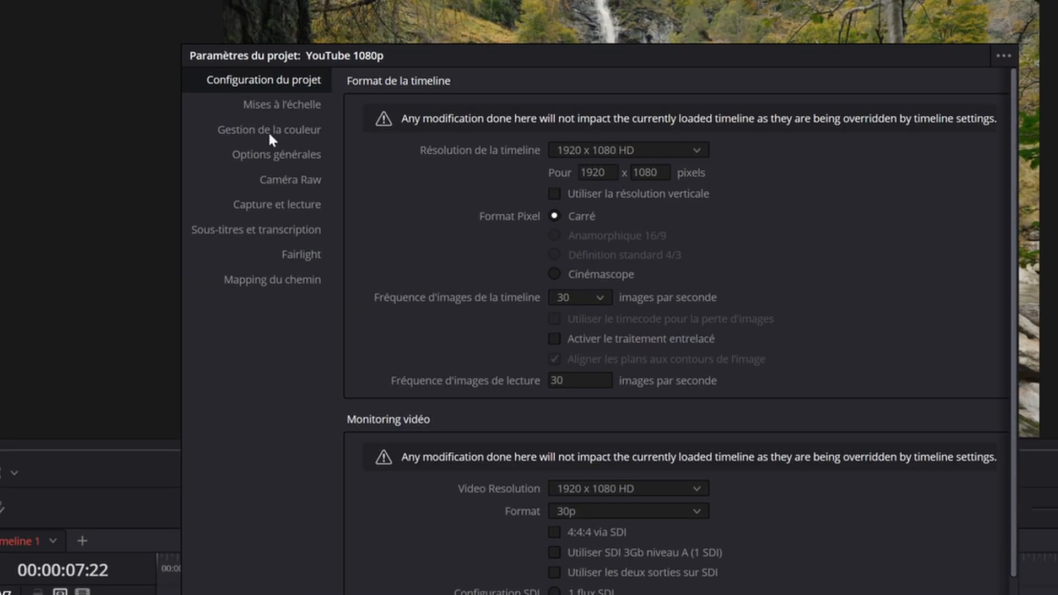
{"action": "left_click", "coordinate": [269, 132]}
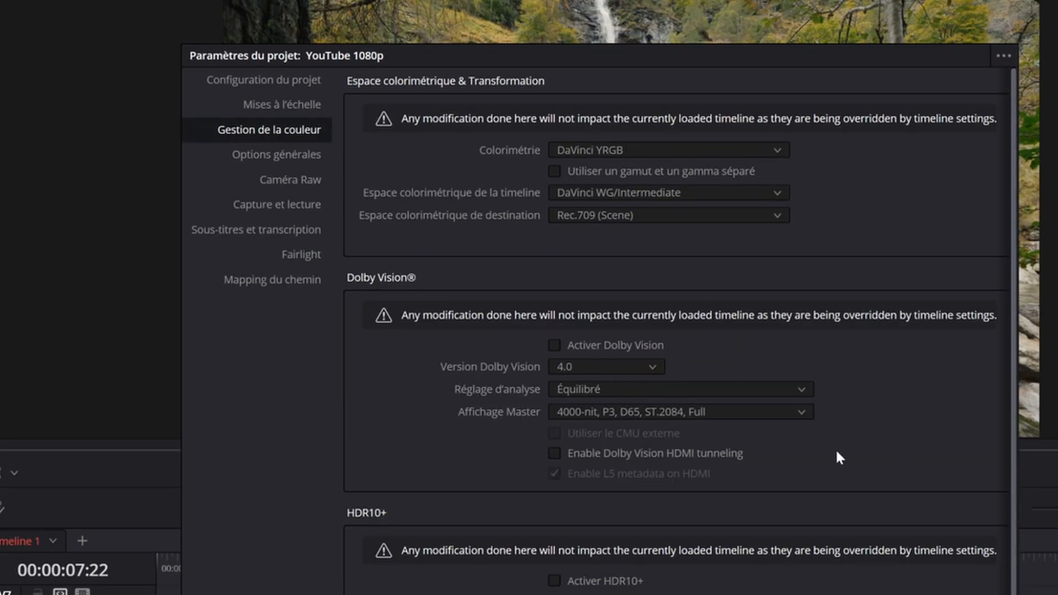
{"action": "scroll", "coordinate": [933, 517], "scroll_direction": "down", "scroll_amount": 6}
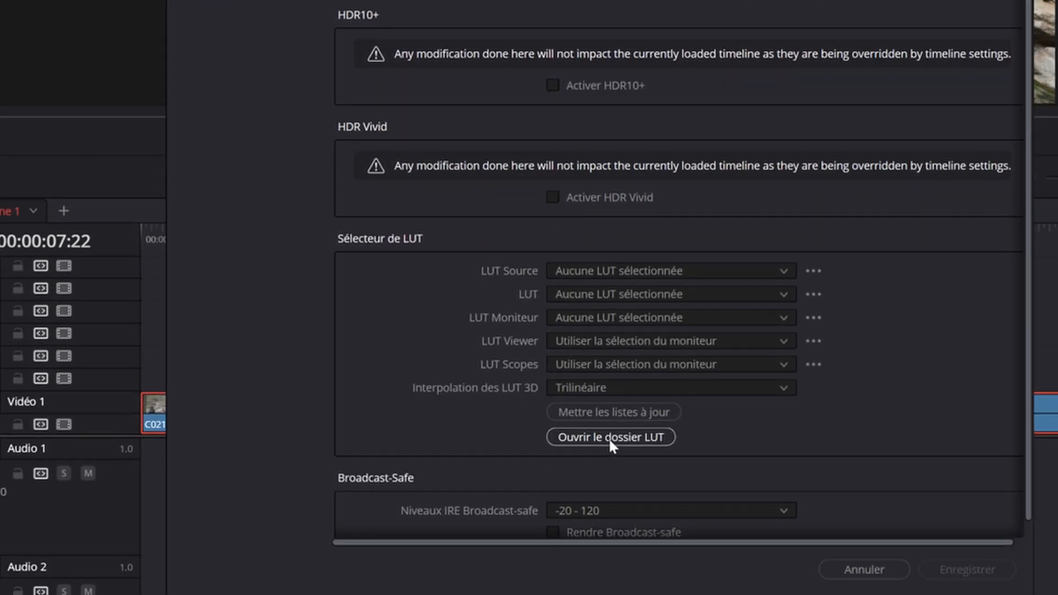
{"action": "left_click", "coordinate": [611, 439]}
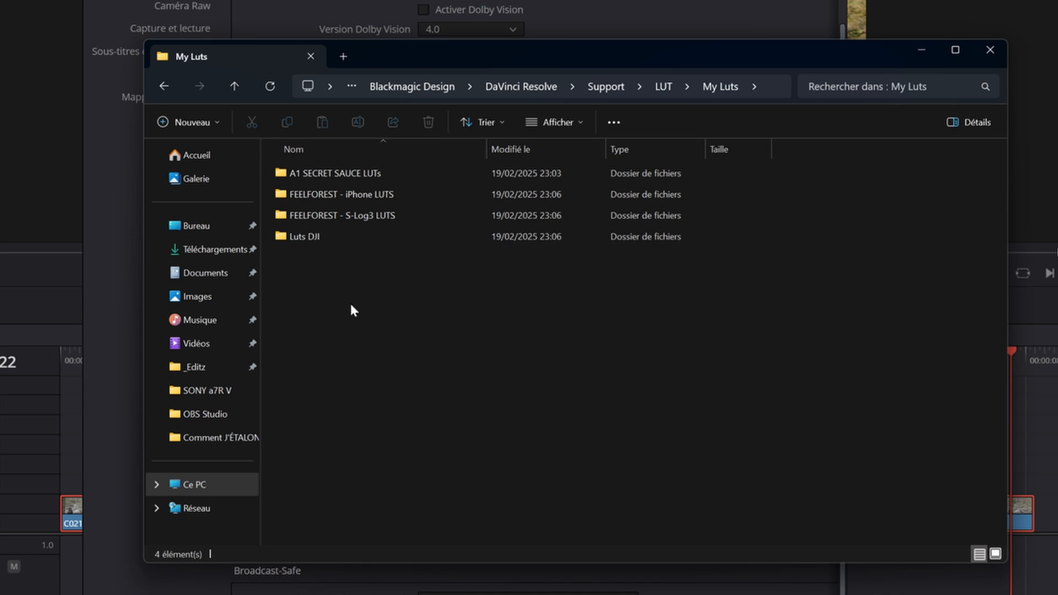
View the files in the FEELFOREST - S-Log3 LUTS folder, then cancel the project settings and return to the colour page
{"action": "double_click", "coordinate": [368, 215]}
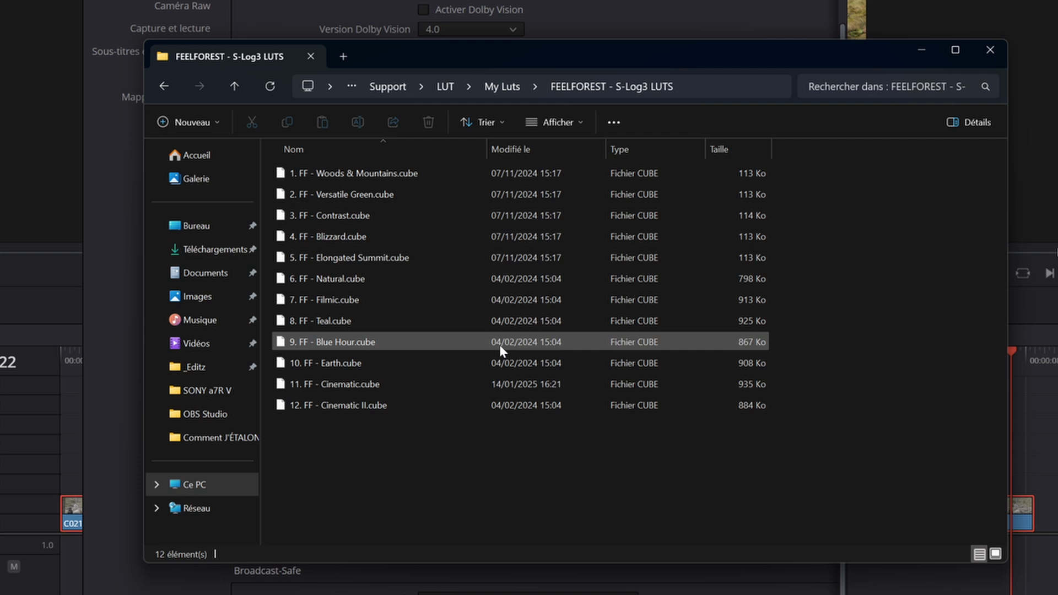
{"action": "left_click", "coordinate": [989, 50]}
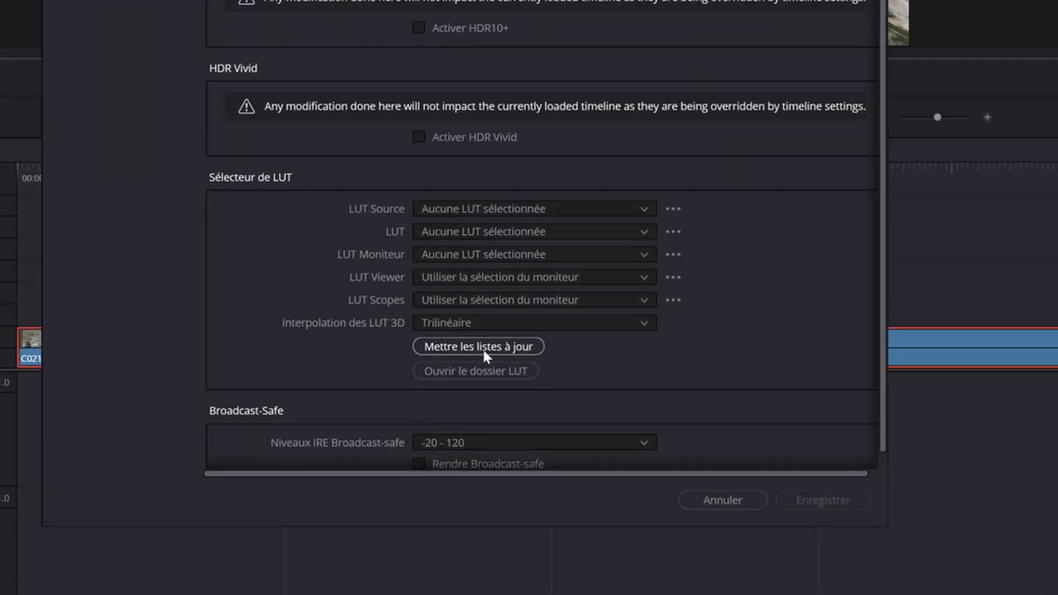
{"action": "left_click", "coordinate": [729, 501]}
{"action": "left_click", "coordinate": [584, 587]}
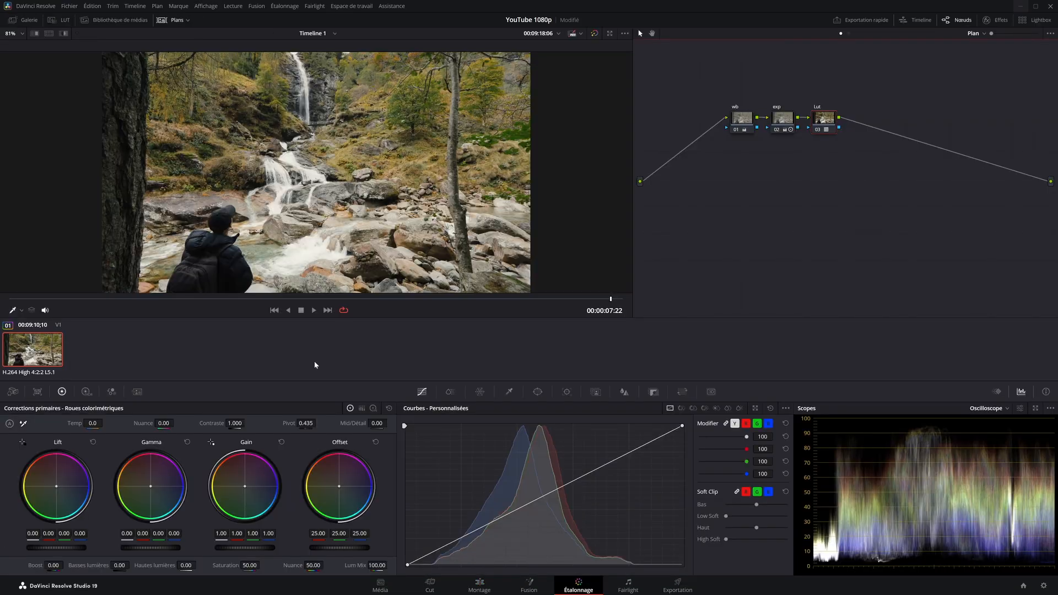
Show the LUT browser and insert a serial node labelled "MASK" between the spaced-out exp and Lut nodes
{"action": "left_click", "coordinate": [69, 20]}
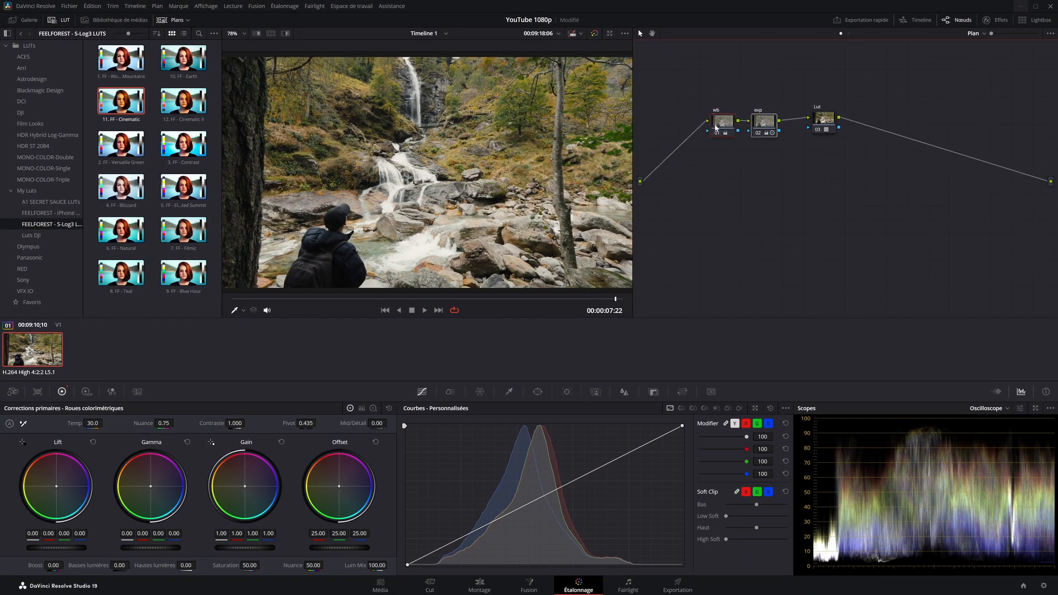
{"action": "left_click_drag", "start_coordinate": [715, 128], "coordinate": [736, 126]}
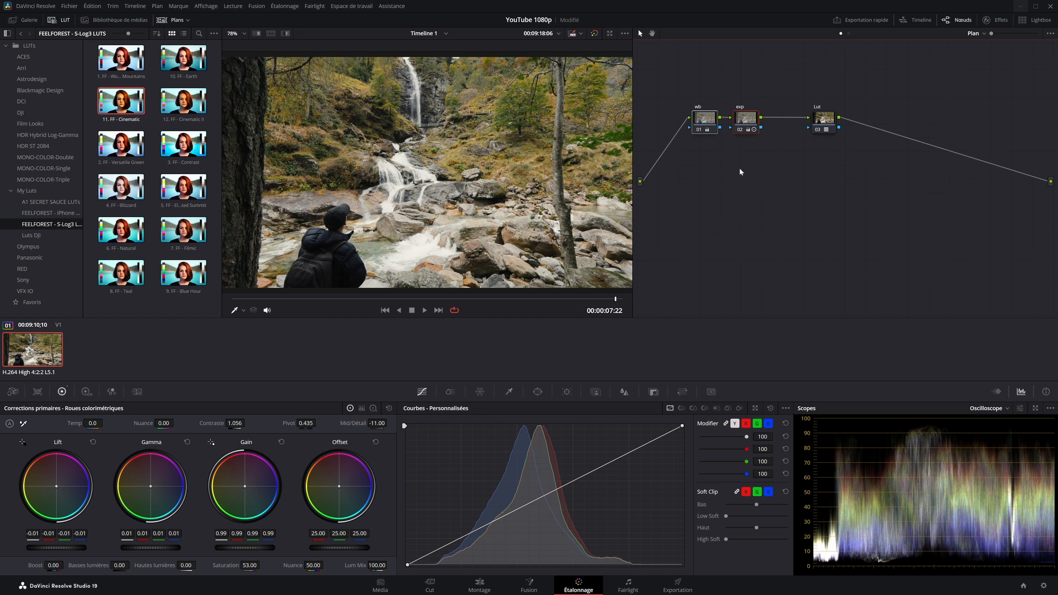
{"action": "key", "text": "alt+s"}
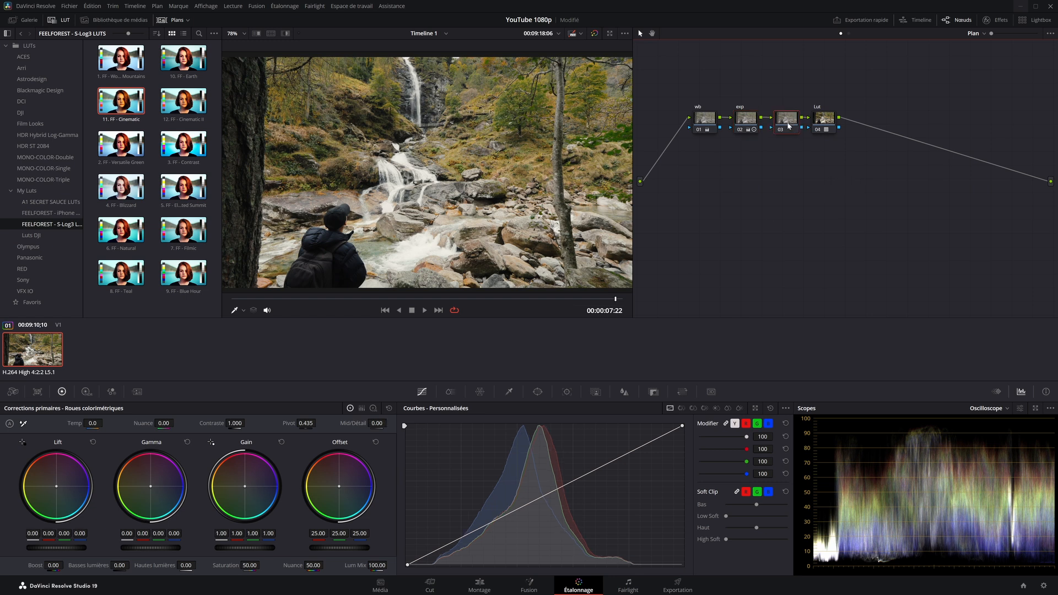
{"action": "type", "text": "MASK"}
On the MASK node, fit a circular power window around the waterfall as a tall ellipse with softness about 18
{"action": "left_click", "coordinate": [537, 392]}
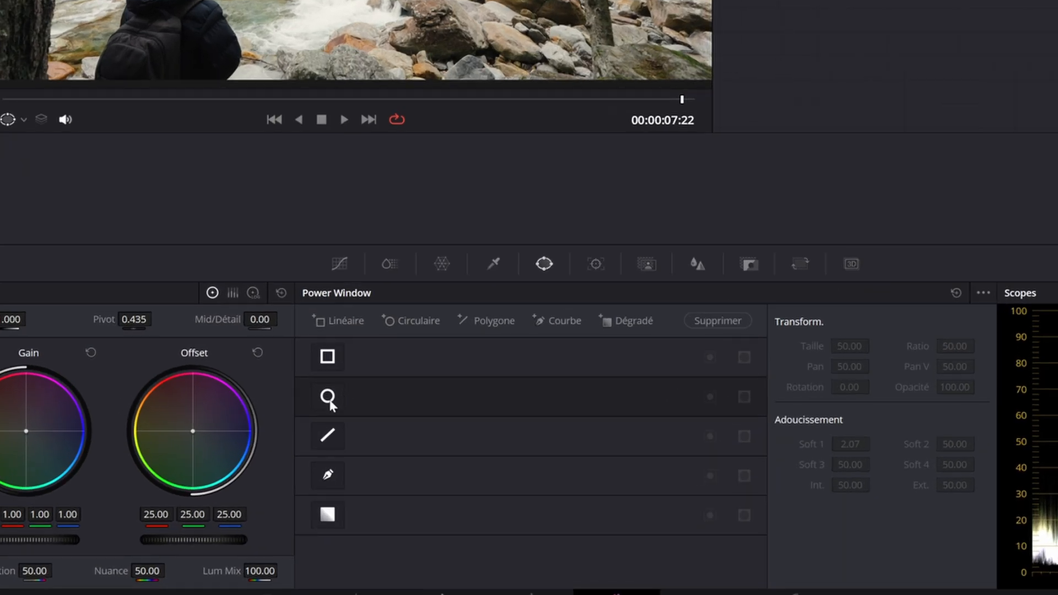
{"action": "left_click", "coordinate": [327, 397]}
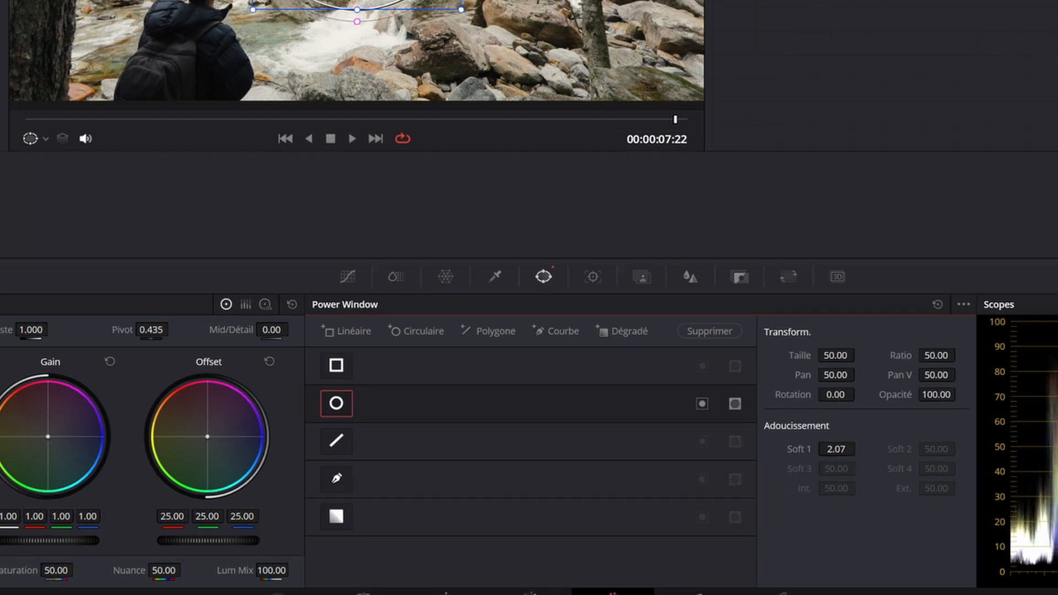
{"action": "left_click_drag", "start_coordinate": [430, 175], "coordinate": [417, 167]}
{"action": "left_click_drag", "start_coordinate": [428, 217], "coordinate": [427, 234]}
{"action": "left_click_drag", "start_coordinate": [488, 234], "coordinate": [514, 282]}
{"action": "mouse_move", "coordinate": [428, 155]}
{"action": "left_mouse_down"}
{"action": "mouse_move", "coordinate": [414, 121]}
{"action": "mouse_move", "coordinate": [421, 164]}
{"action": "mouse_move", "coordinate": [411, 158]}
{"action": "left_mouse_up"}
{"action": "left_click_drag", "start_coordinate": [501, 272], "coordinate": [493, 263]}
{"action": "left_click_drag", "start_coordinate": [501, 158], "coordinate": [556, 175]}
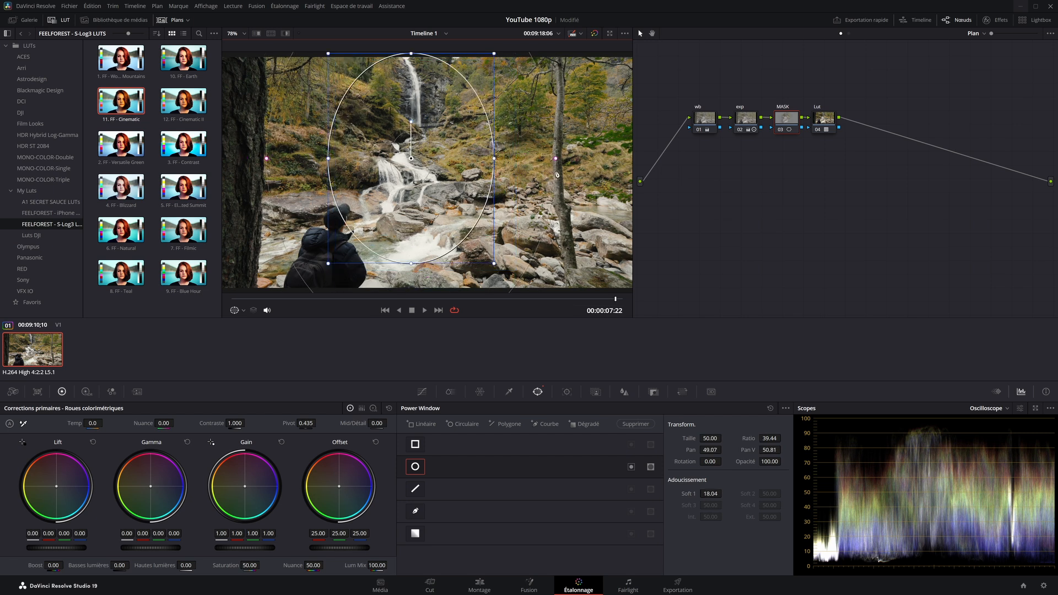
Within the masked waterfall area, set the gain to 1.02, the gamma to 0.01 and the contrast to 1.040
{"action": "left_click", "coordinate": [422, 391]}
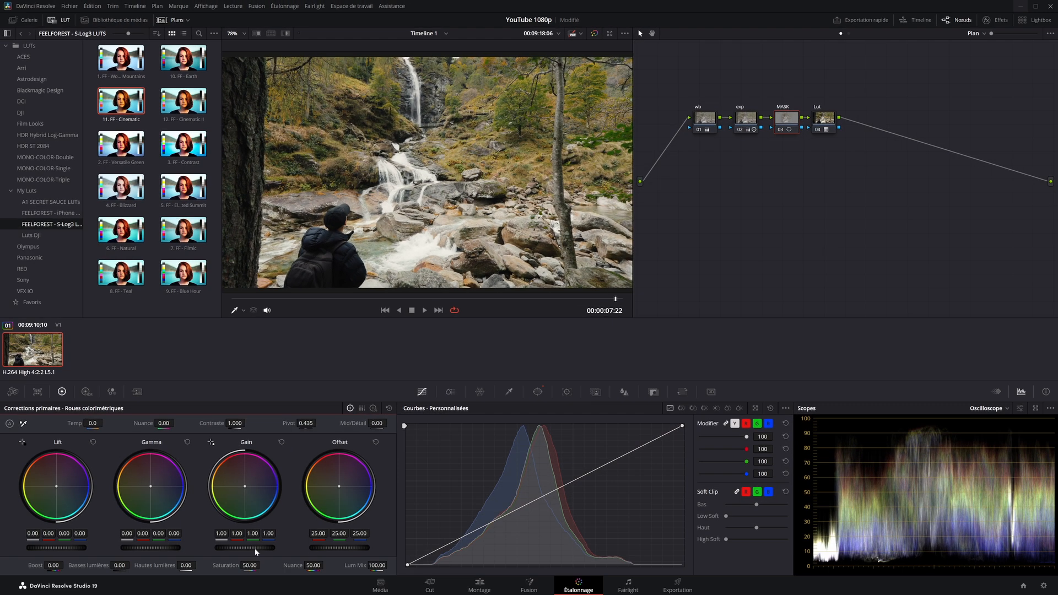
{"action": "left_click_drag", "start_coordinate": [244, 547], "coordinate": [246, 548]}
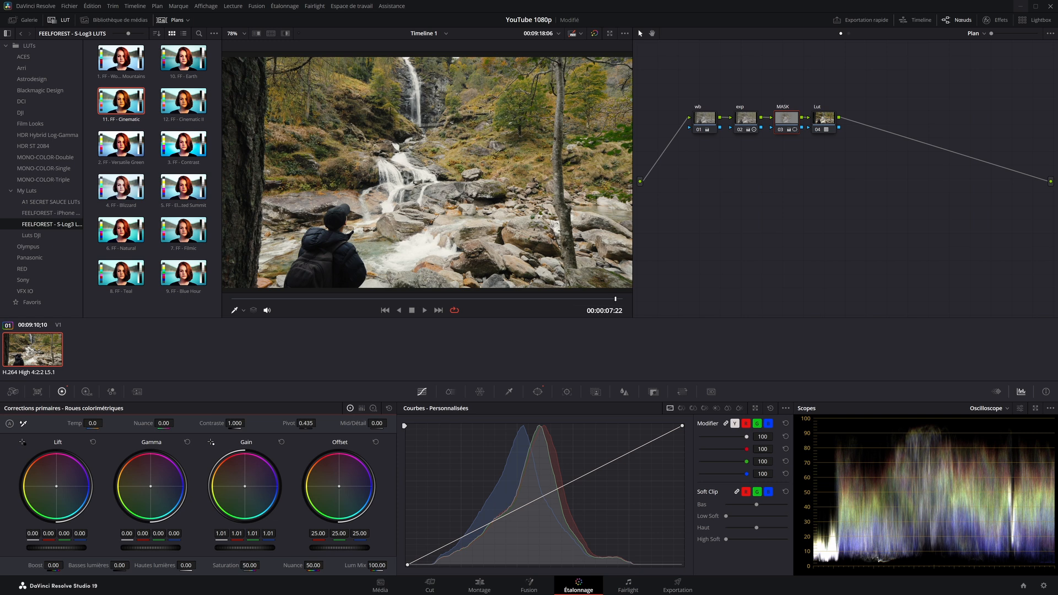
{"action": "left_click_drag", "start_coordinate": [167, 549], "coordinate": [171, 549]}
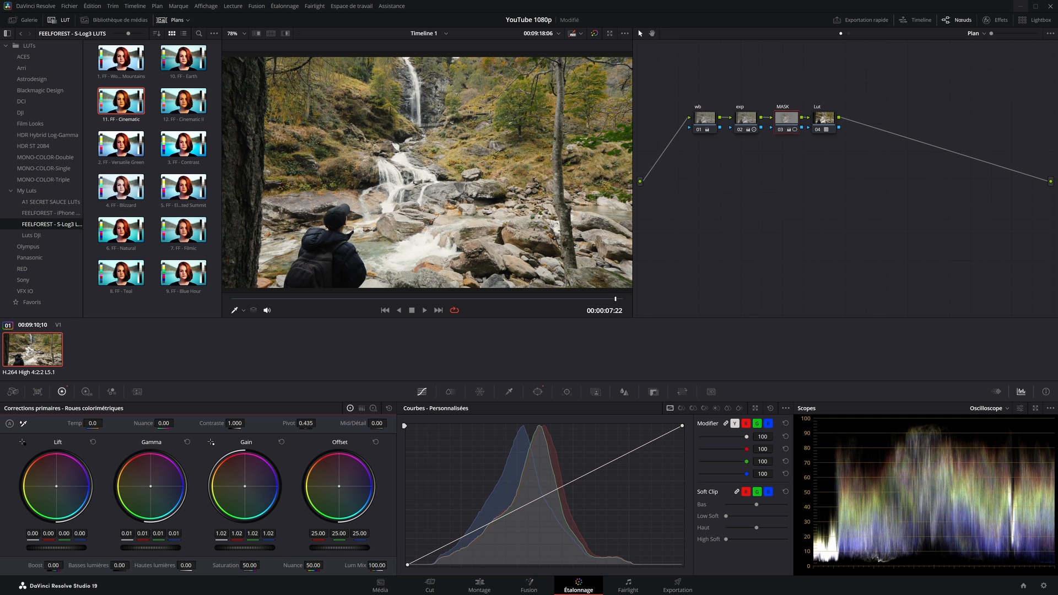
{"action": "left_click_drag", "start_coordinate": [247, 423], "coordinate": [240, 423]}
Compare the waterfall image with the MASK node disabled and enabled
{"action": "left_click", "coordinate": [778, 131]}
{"action": "left_click", "coordinate": [778, 131]}
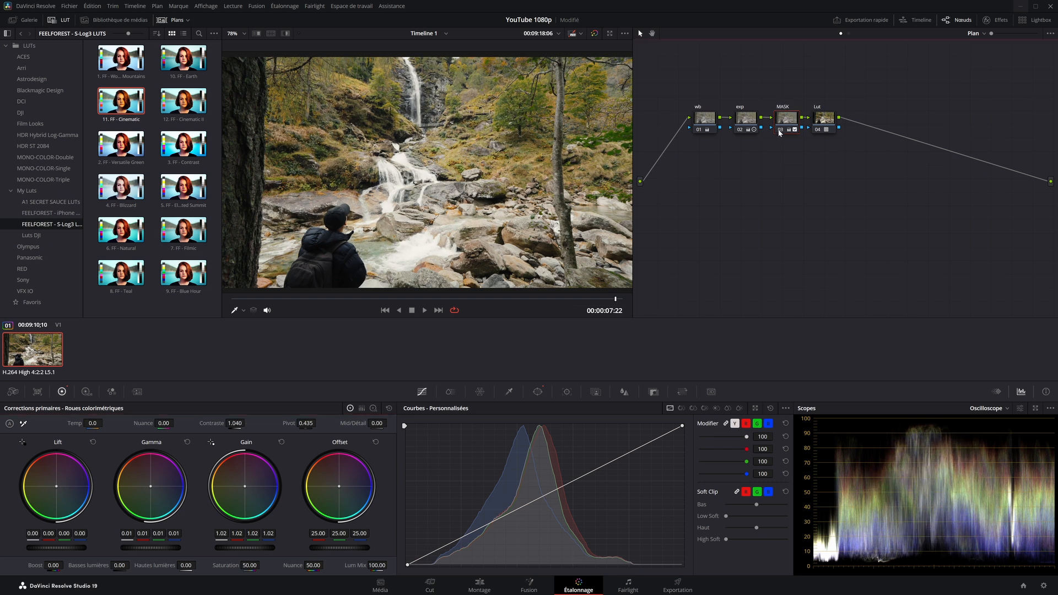
{"action": "left_click", "coordinate": [778, 131]}
{"action": "left_click", "coordinate": [779, 131]}
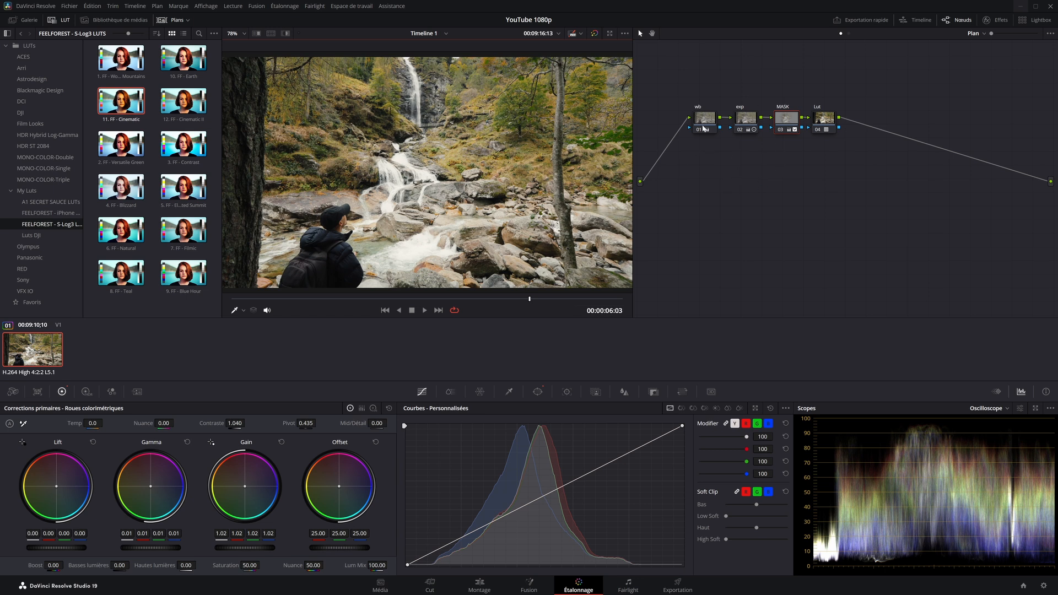
Insert a serial node labelled "nr" before the wb node and show the effects library
{"action": "left_click", "coordinate": [741, 125]}
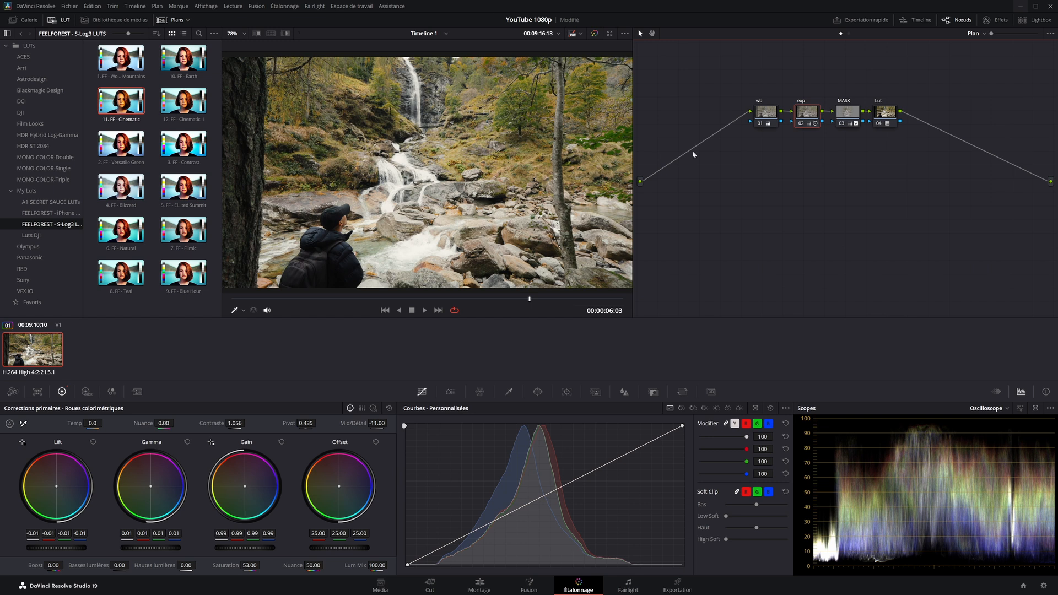
{"action": "left_click", "coordinate": [759, 121]}
{"action": "key", "text": "shift+s"}
{"action": "left_click_drag", "start_coordinate": [727, 122], "coordinate": [725, 120]}
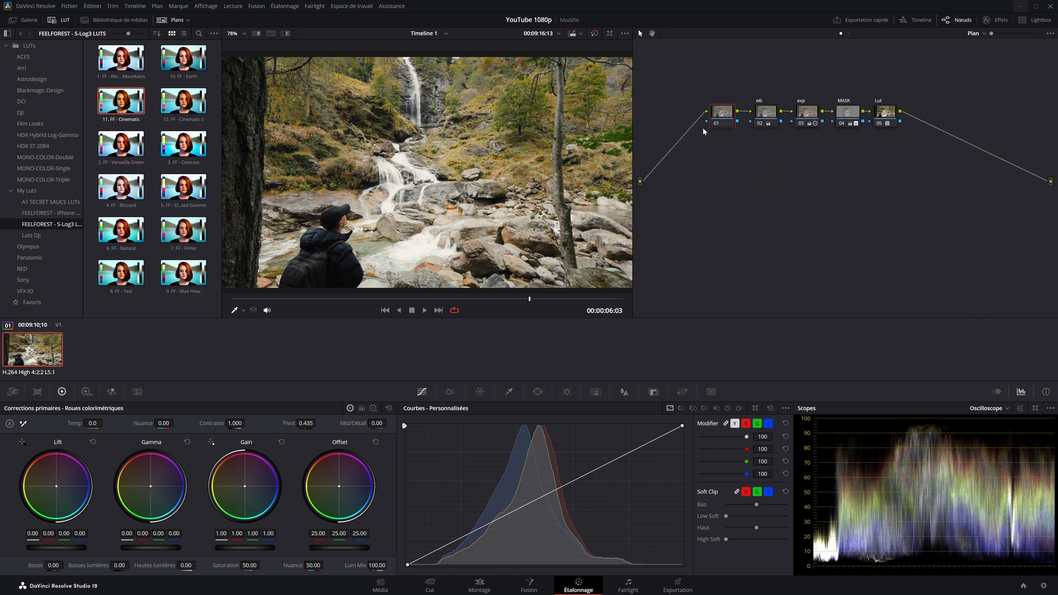
{"action": "left_click", "coordinate": [994, 16]}
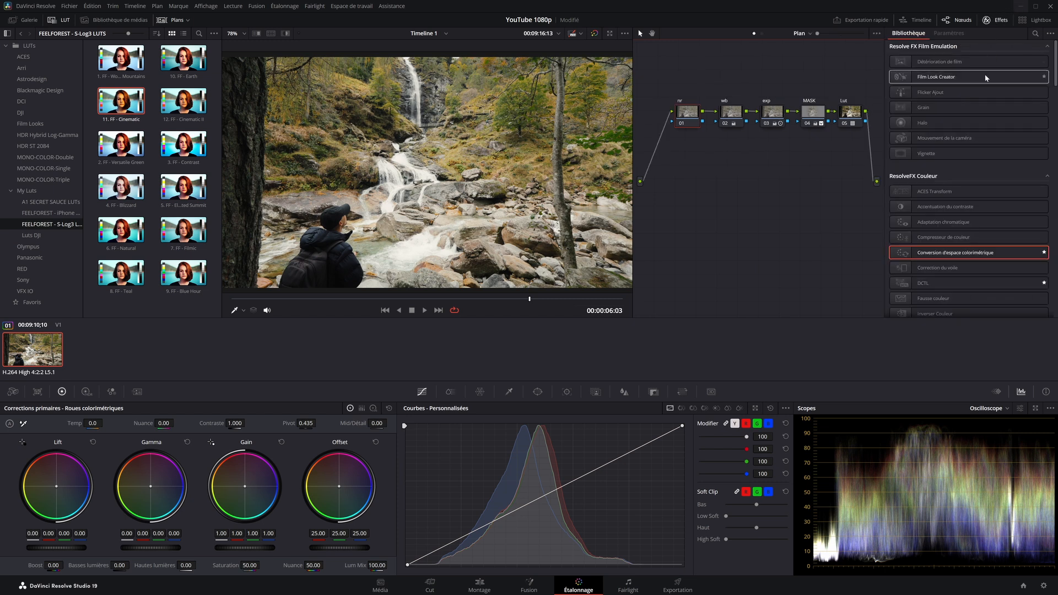
Examine the noise on the hiker's dark jacket and backpack at 290% magnification while playing the clip
{"action": "scroll", "coordinate": [339, 246], "scroll_direction": "up", "scroll_amount": 10}
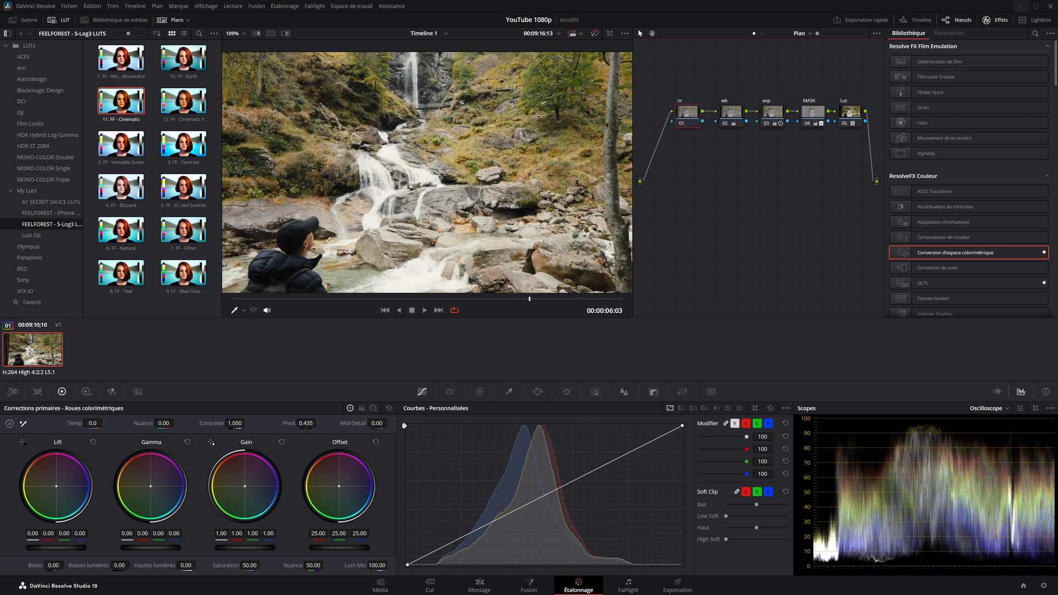
{"action": "scroll", "coordinate": [398, 220], "scroll_direction": "up", "scroll_amount": 1}
{"action": "left_click_drag", "start_coordinate": [409, 217], "coordinate": [445, 195]}
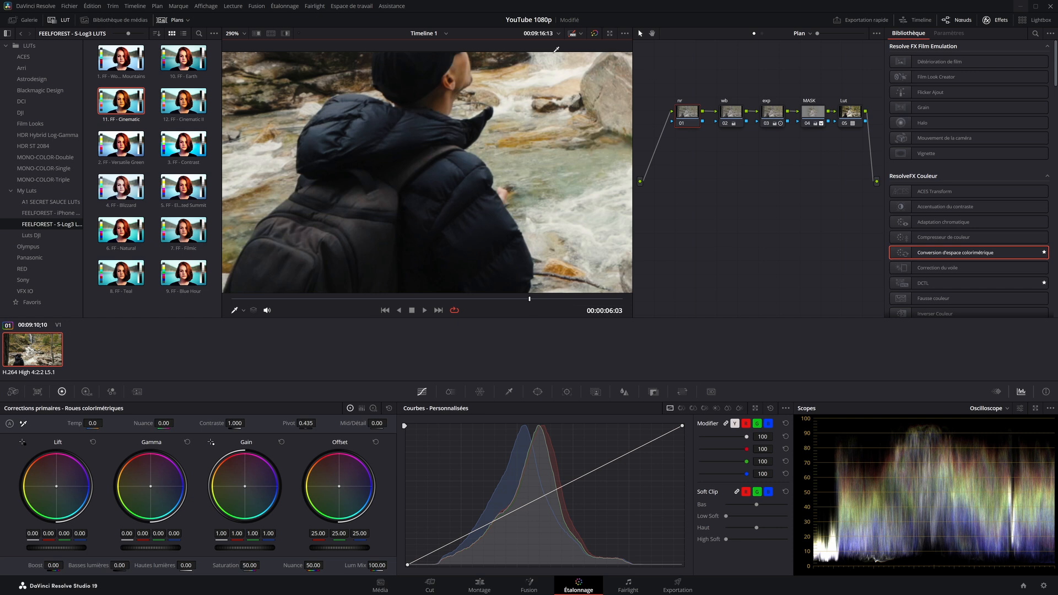
{"action": "left_click_drag", "start_coordinate": [434, 115], "coordinate": [439, 125]}
{"action": "left_click_drag", "start_coordinate": [447, 207], "coordinate": [444, 150]}
{"action": "key", "text": "space"}
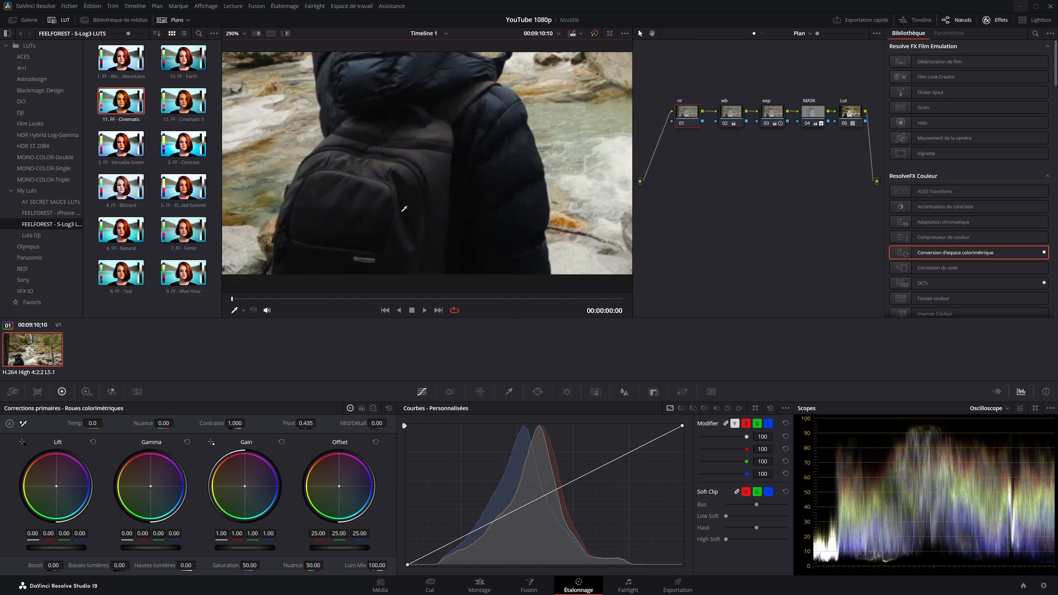
{"action": "left_click_drag", "start_coordinate": [396, 122], "coordinate": [401, 185]}
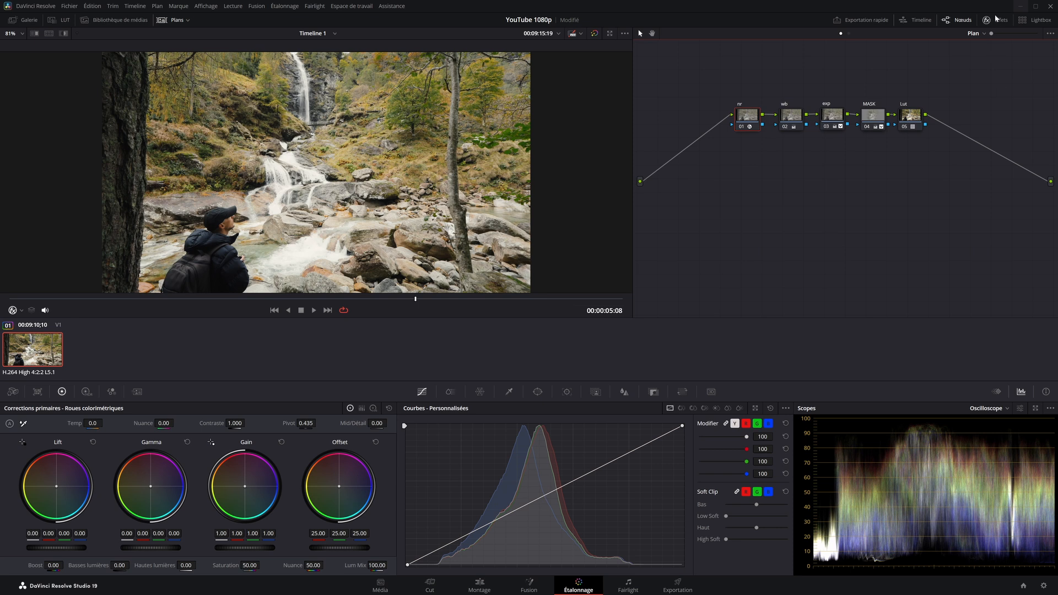
Clear the effects search and set the motion estimation method of the nr node's temporal noise reduction to Meilleure qualité
{"action": "left_click", "coordinate": [996, 19]}
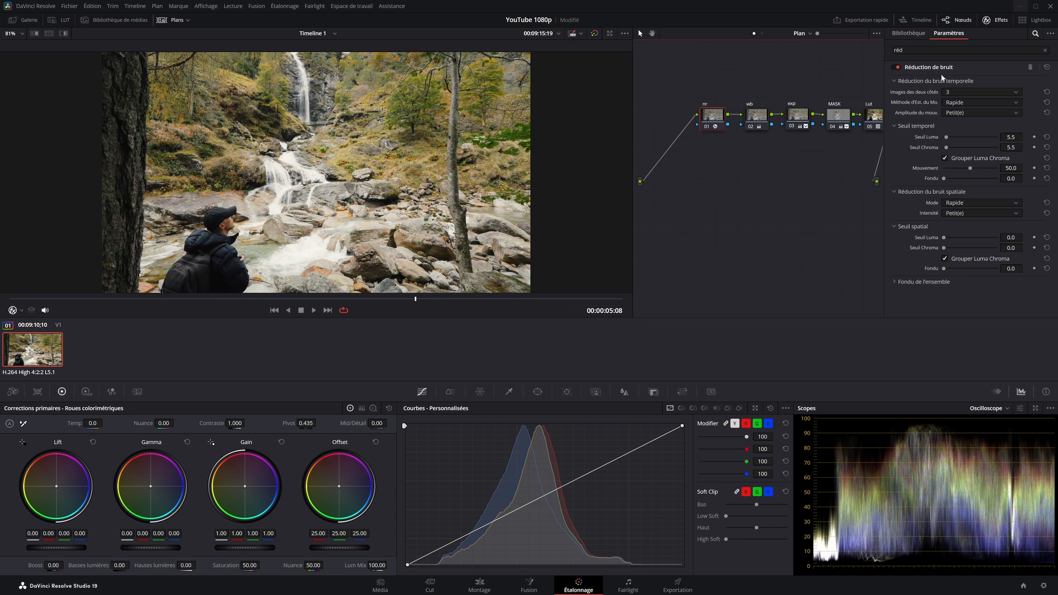
{"action": "left_click", "coordinate": [1046, 50]}
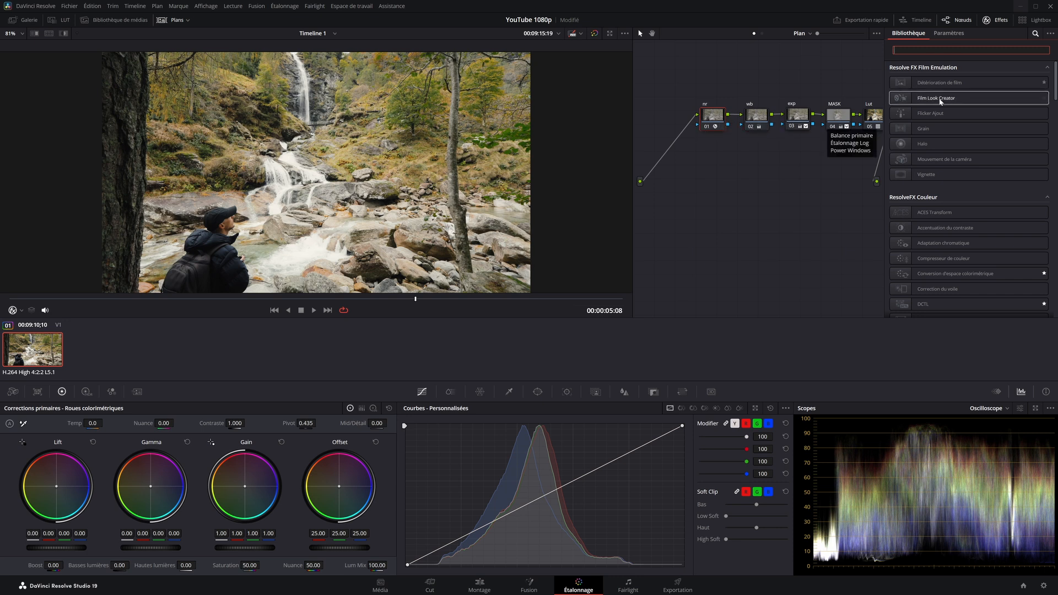
{"action": "double_click", "coordinate": [721, 114]}
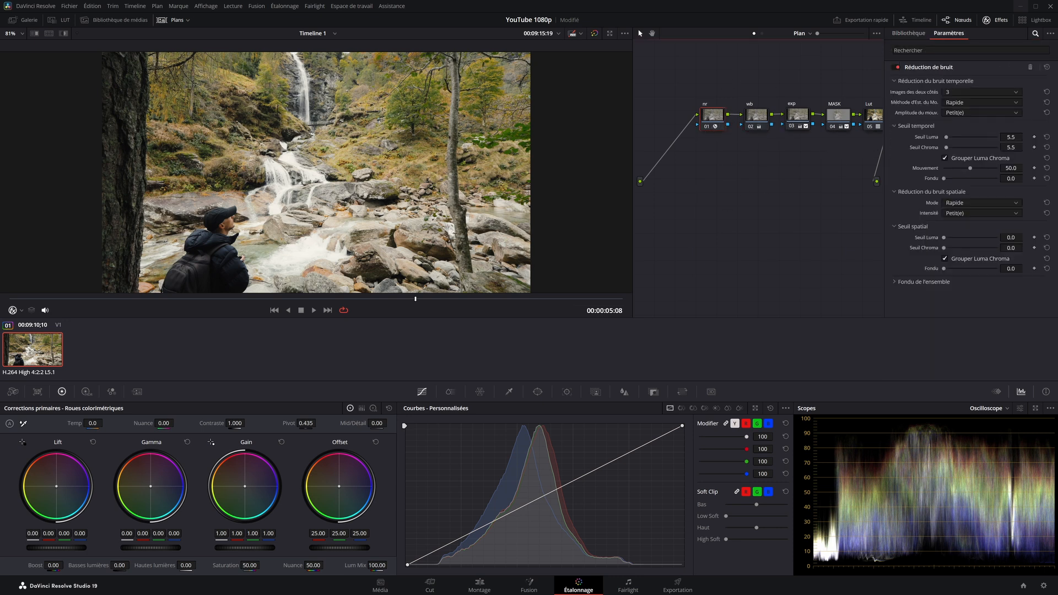
{"action": "left_click", "coordinate": [962, 103]}
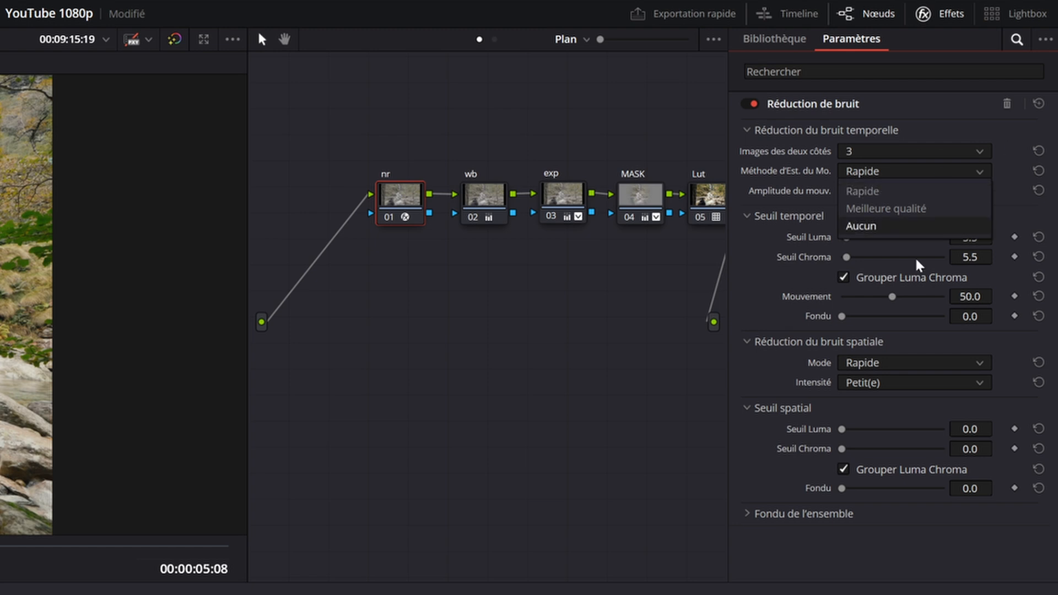
{"action": "left_click", "coordinate": [895, 210]}
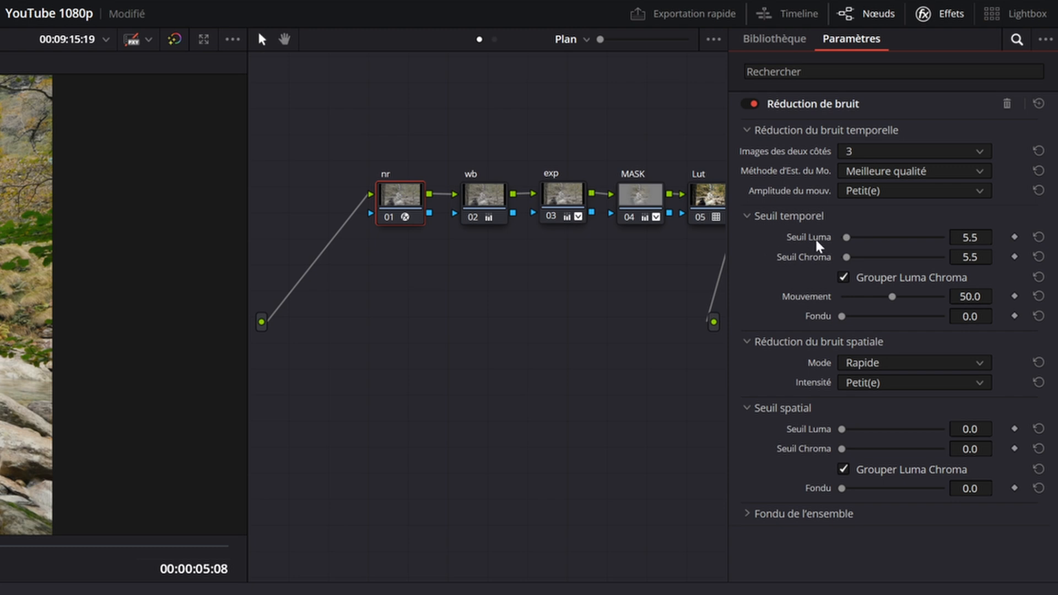
Try temporal luma and chroma thresholds of 29.5 for the noise reduction, undo that change and play the clip
{"action": "left_click_drag", "start_coordinate": [846, 237], "coordinate": [874, 260]}
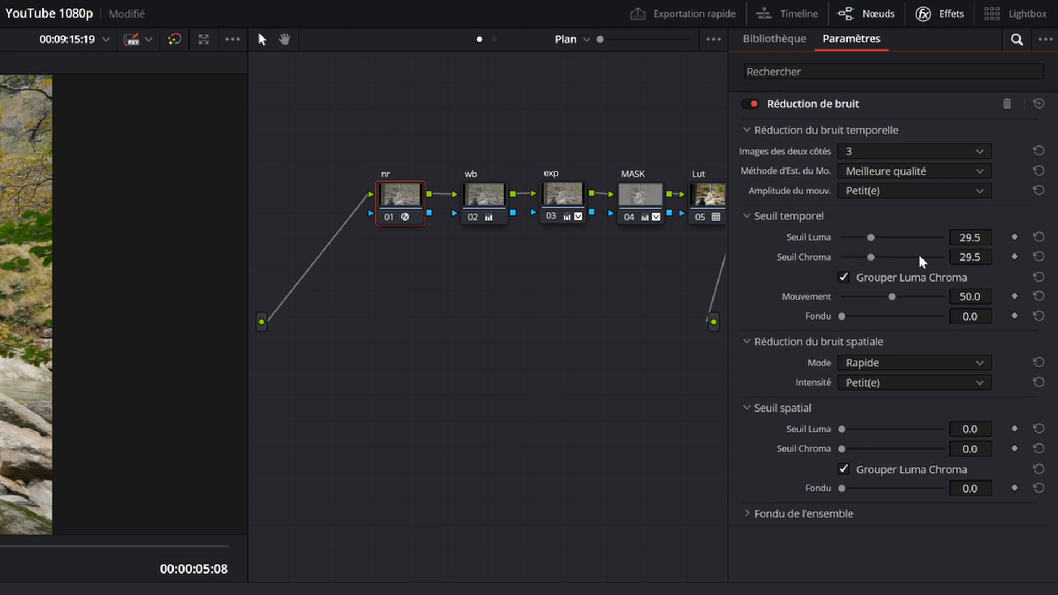
{"action": "key", "text": "ctrl+z"}
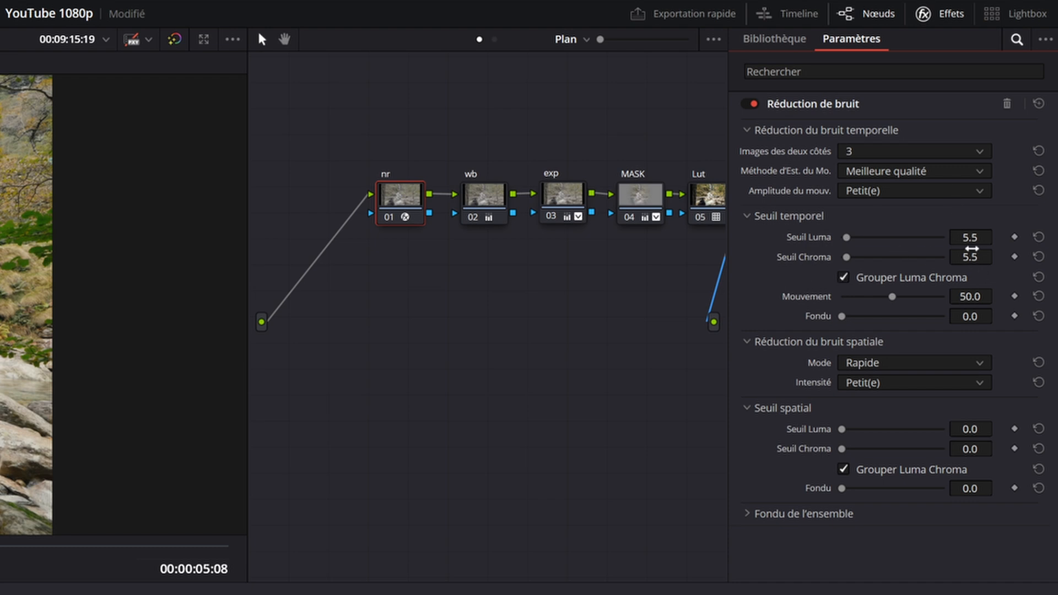
{"action": "key", "text": "space"}
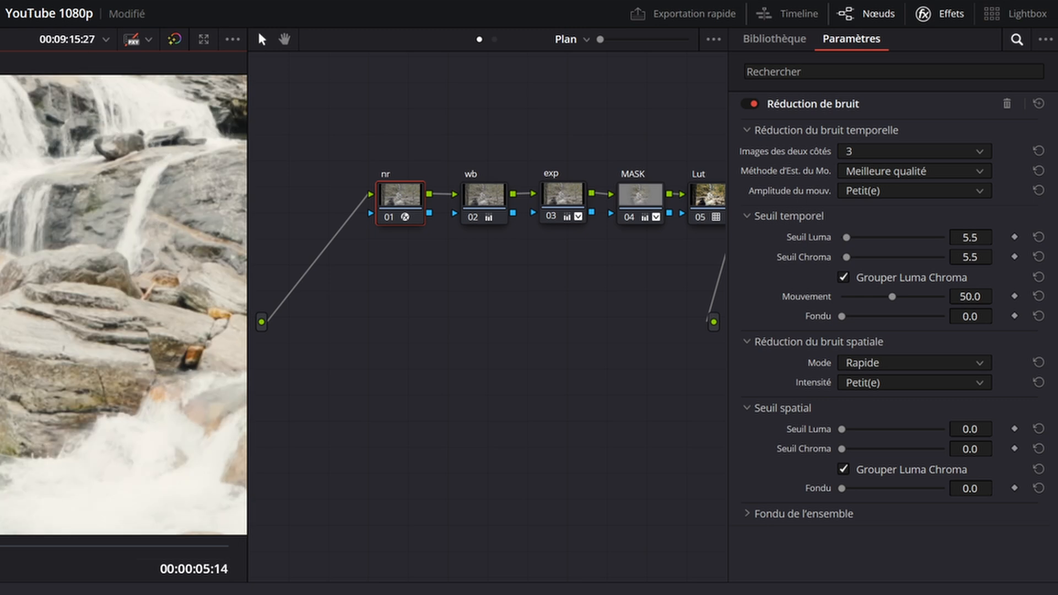